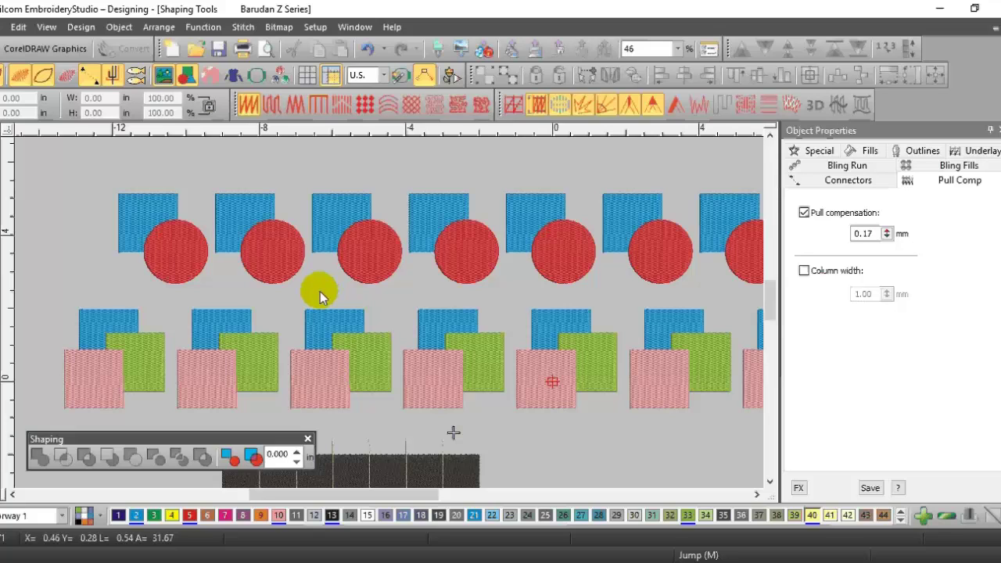
Confirm the Shaping toolbar is enabled under Window > Toolbars and nudge it slightly higher
left_click(356, 27)
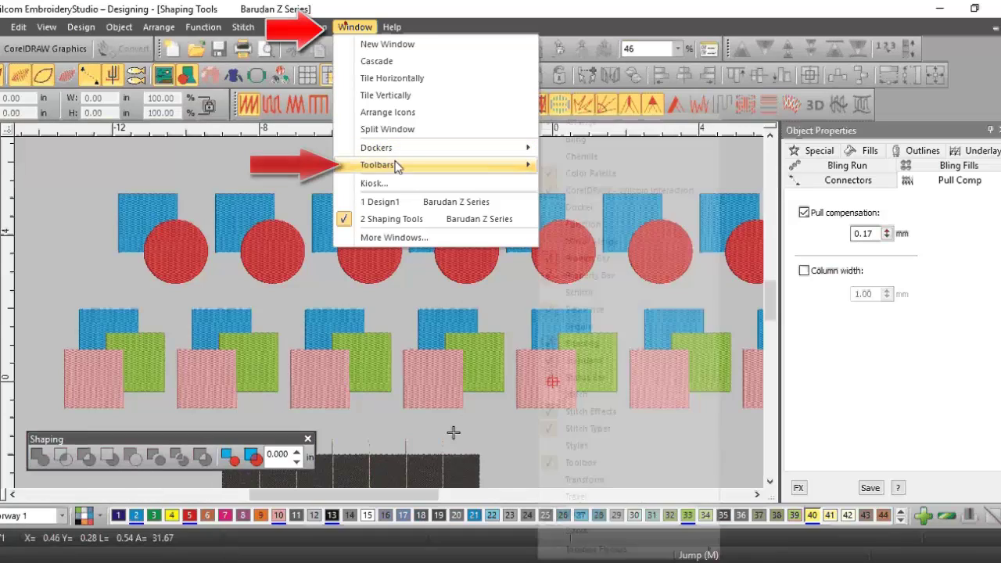
mouse_move(396, 165)
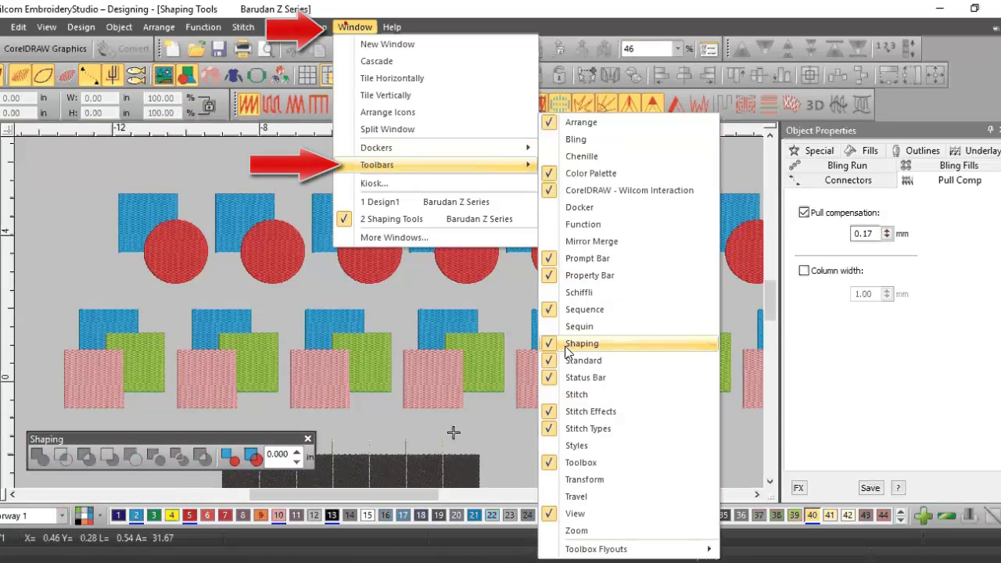
left_click(60, 262)
mouse_move(135, 448)
left_mouse_down()
mouse_move(143, 426)
mouse_move(212, 410)
mouse_move(145, 433)
left_mouse_up()
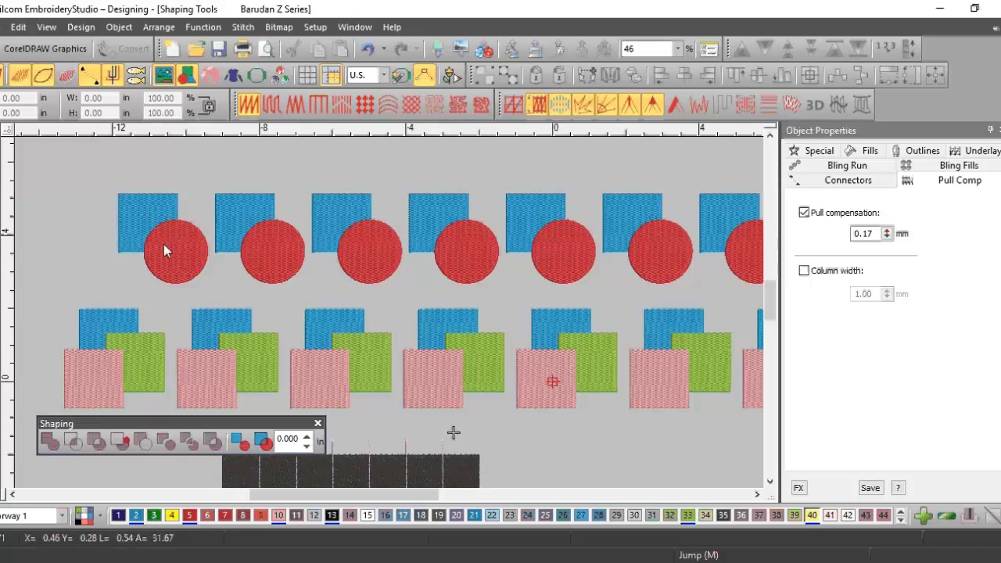
Zoom in on the first blue square and red circle and switch to realistic stitch view
left_click(127, 213)
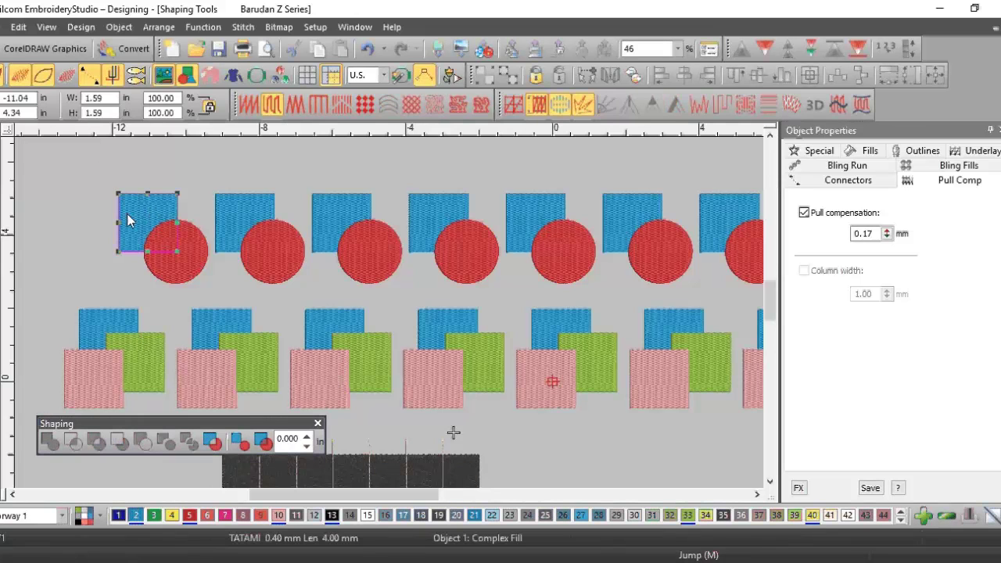
left_click(178, 259)
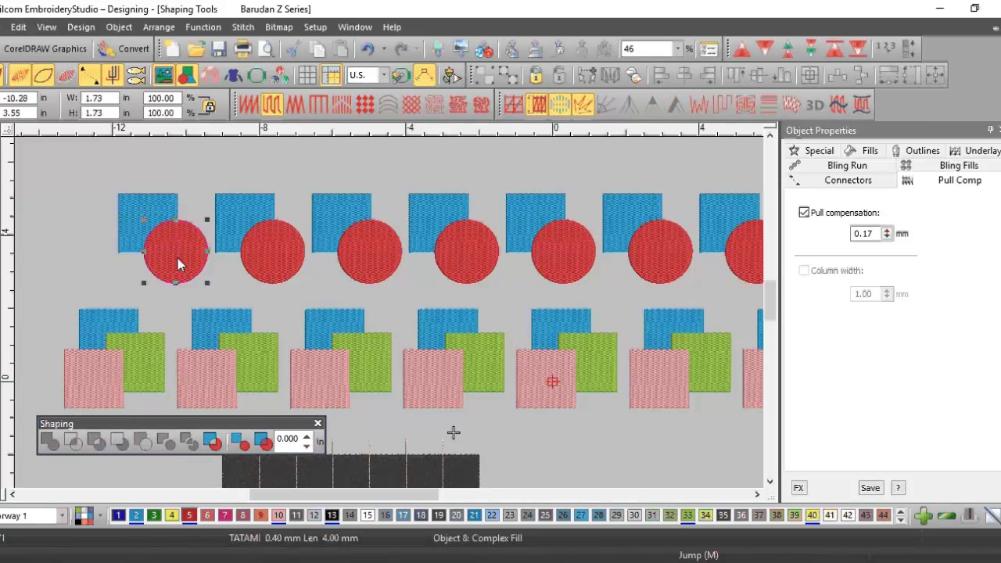
left_click(130, 210)
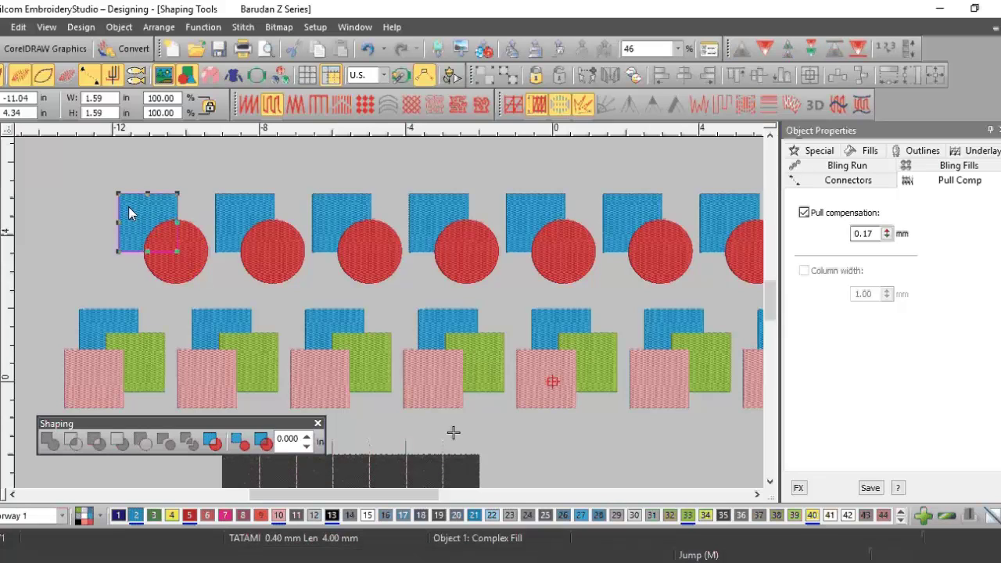
key("z")
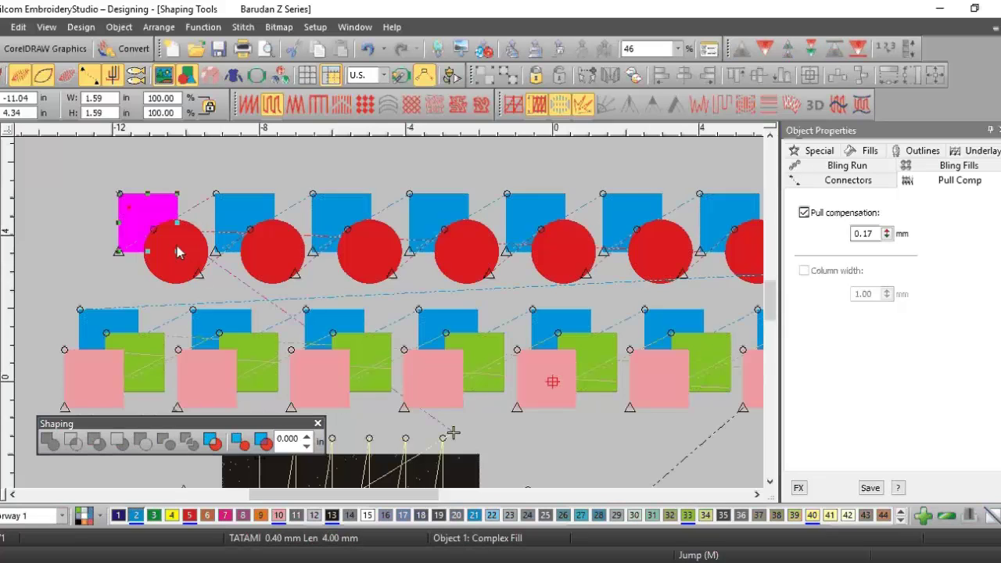
scroll(390, 321, "up", 3)
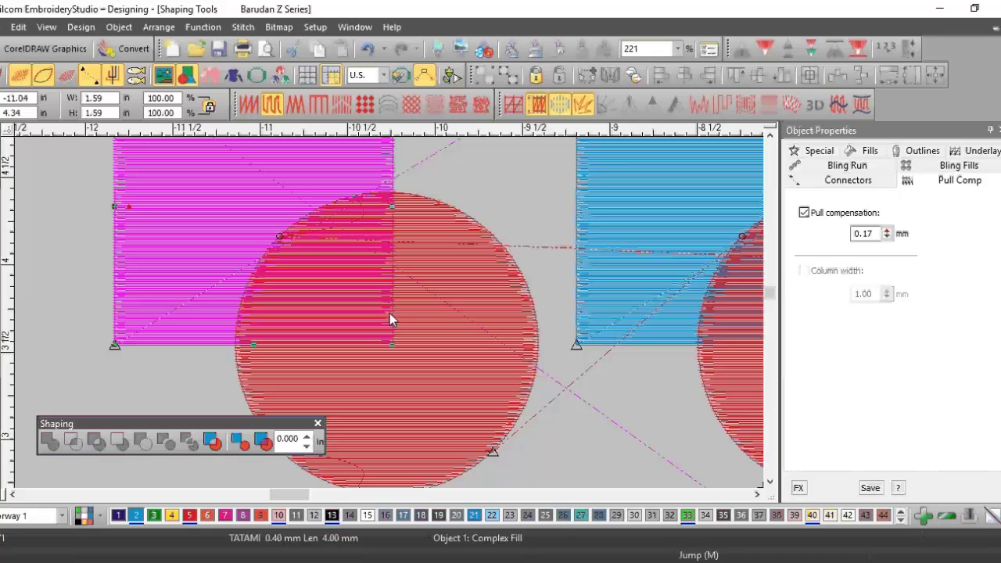
scroll(391, 319, "down", 4)
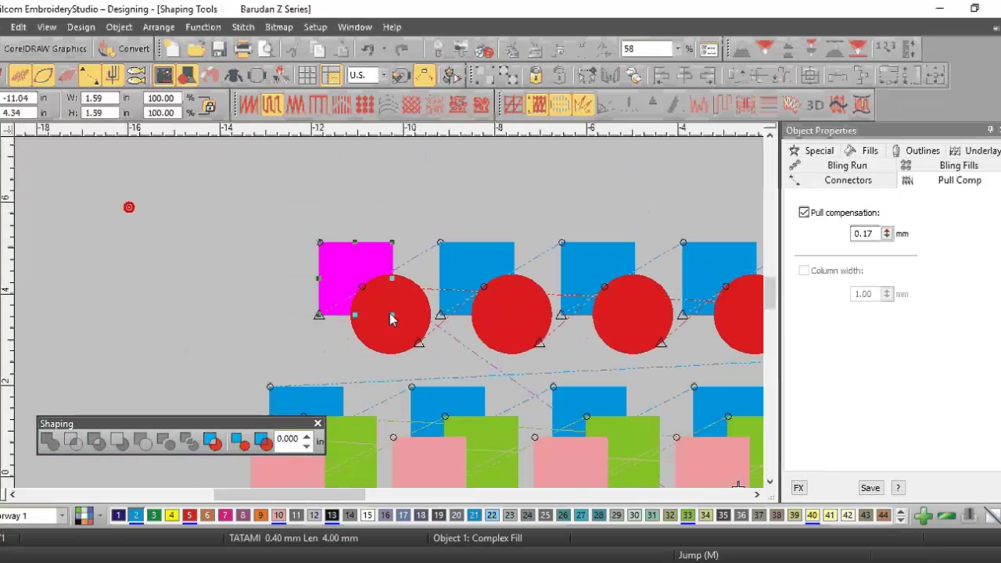
key("t")
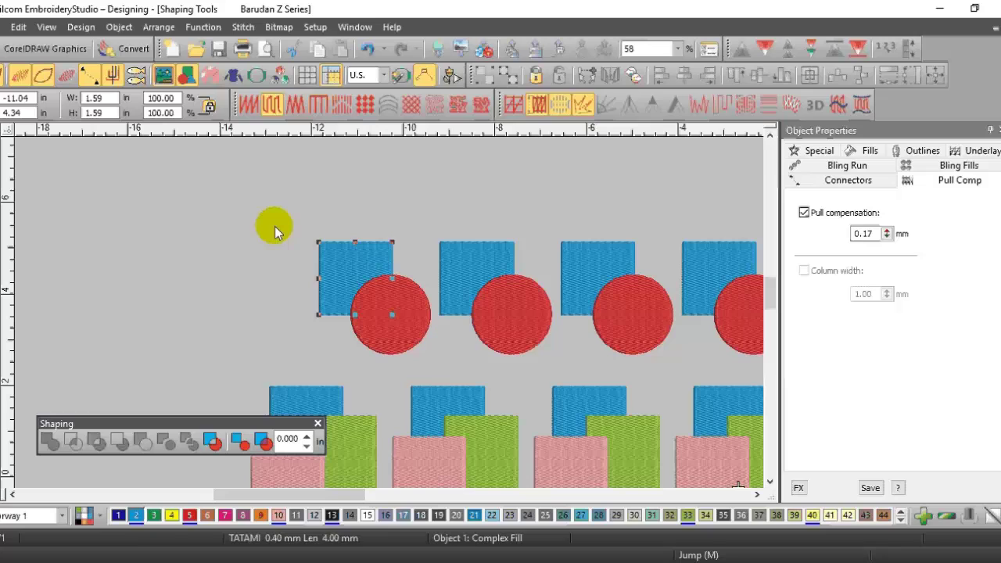
Weld the first blue square and red circle into one red shape
left_click_drag(275, 226, 442, 366)
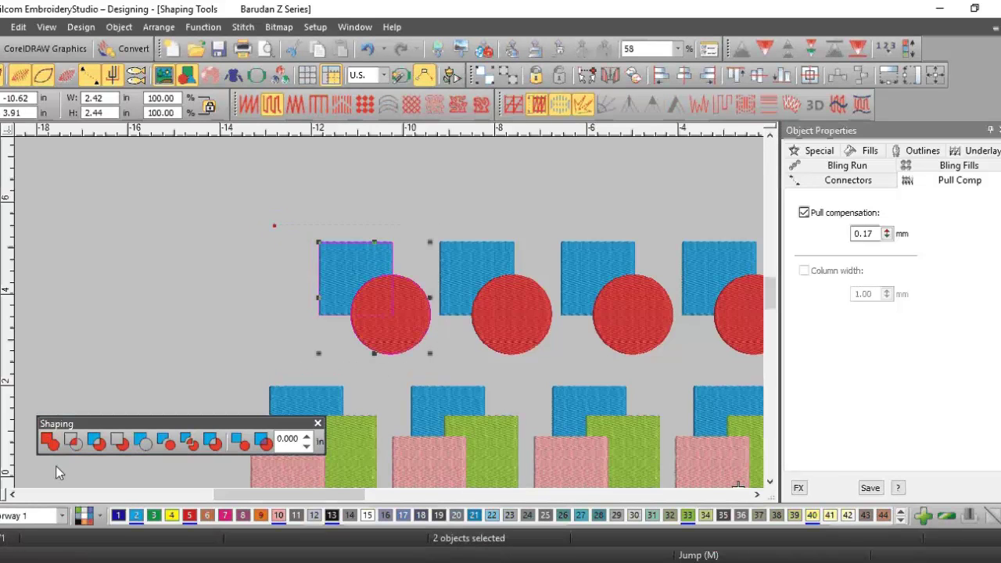
left_click(235, 444)
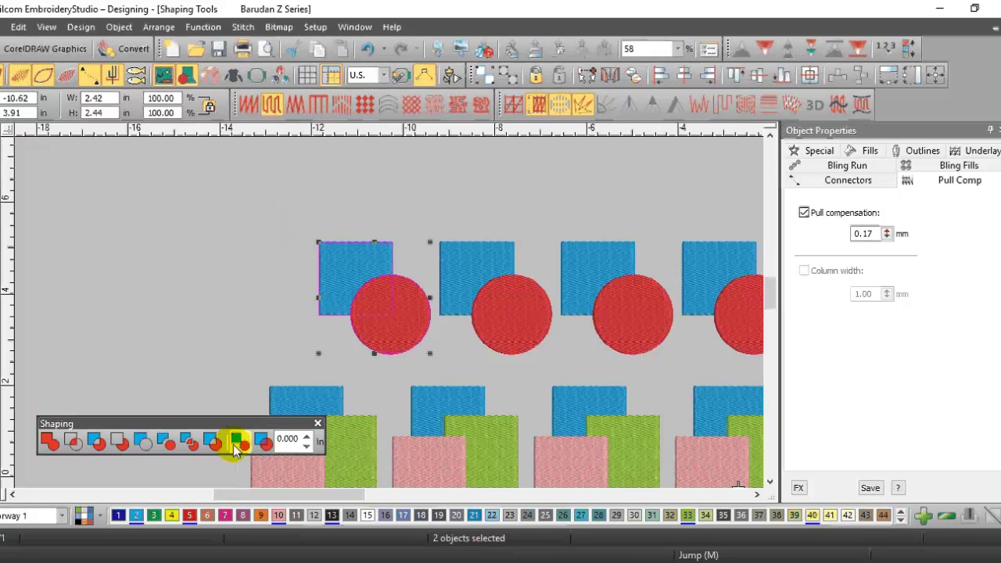
left_click(47, 443)
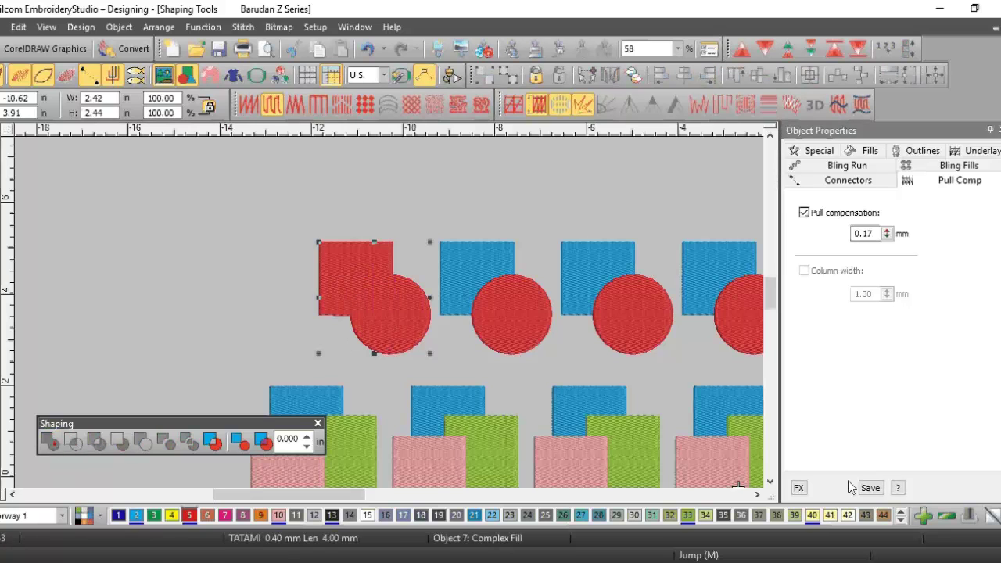
left_click(770, 483)
left_click(771, 482)
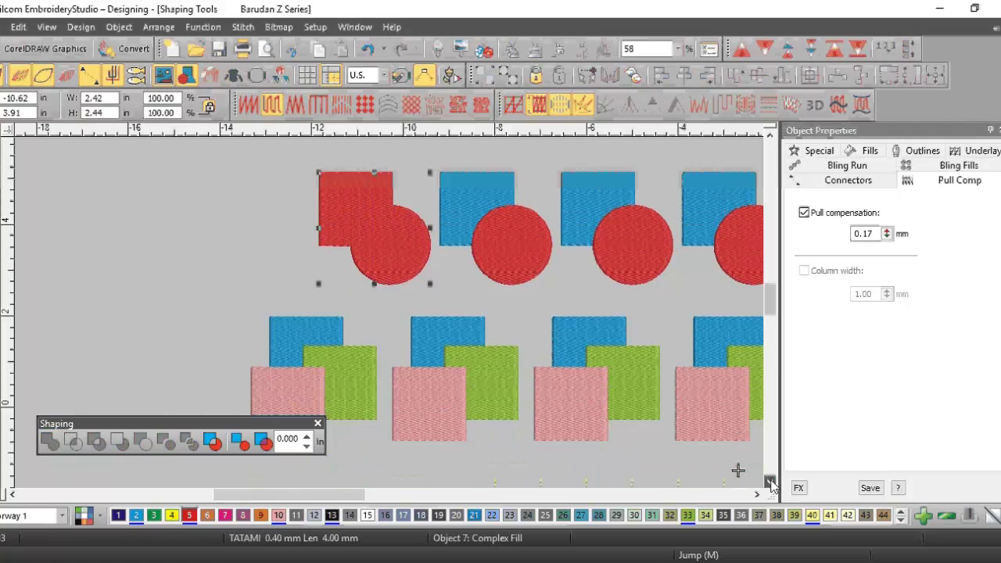
left_click(771, 482)
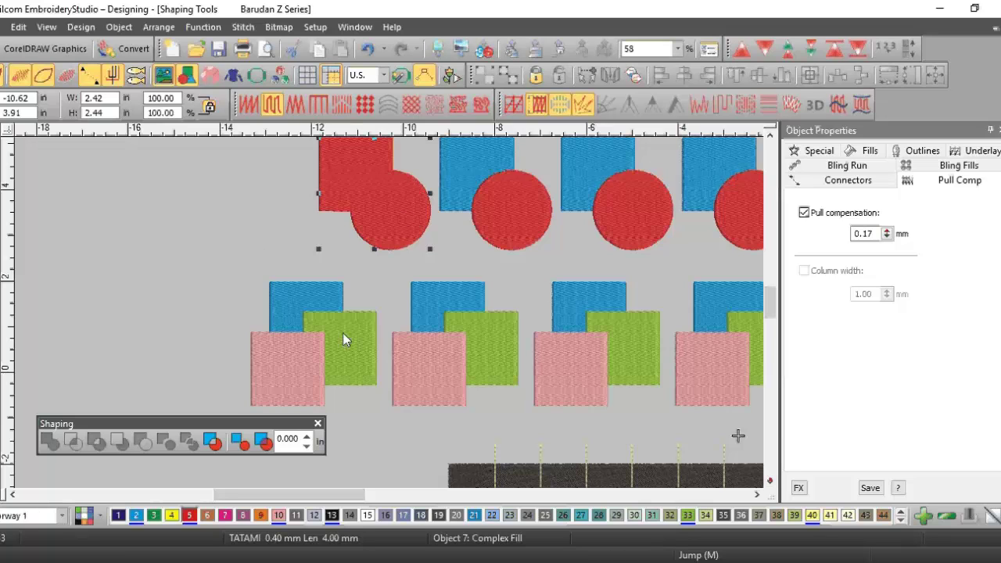
Weld the first group of three squares into a single pink shape
left_click(207, 246)
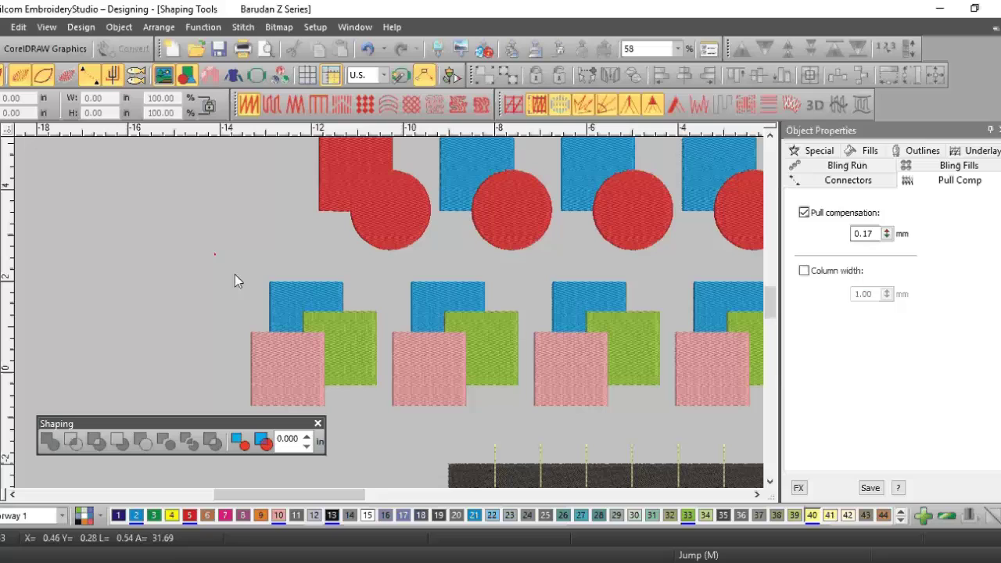
left_click_drag(388, 439, 389, 435)
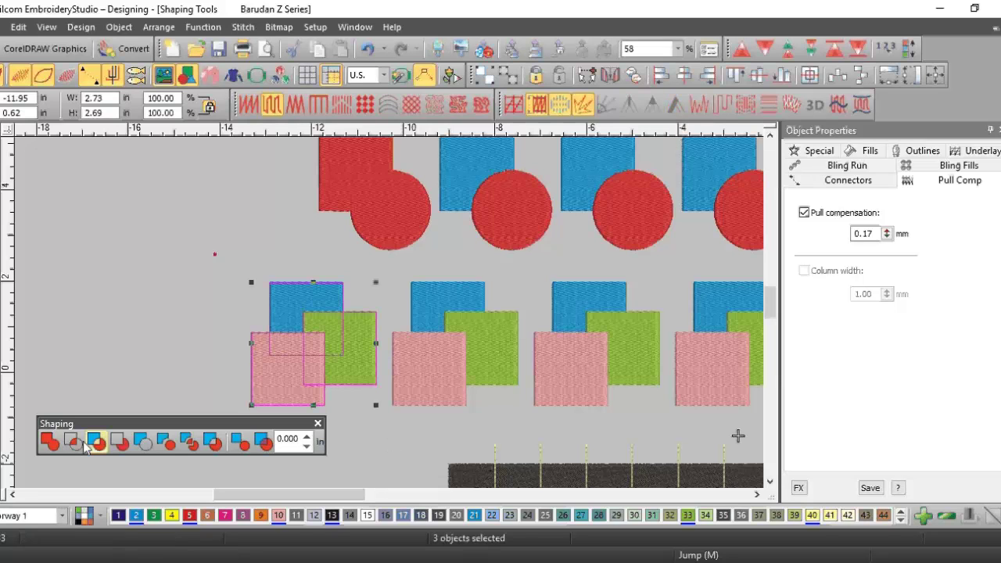
left_click(50, 442)
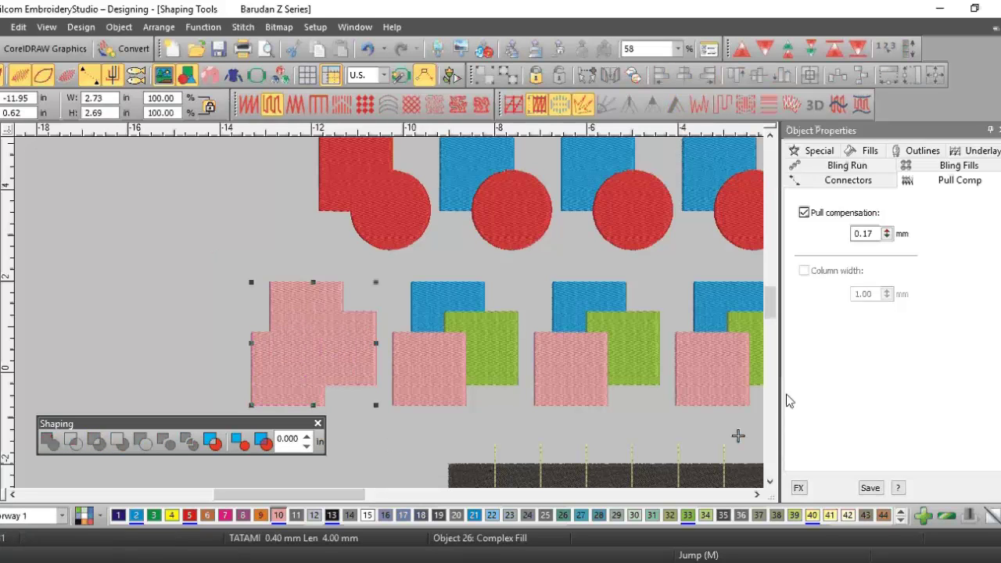
left_click(757, 494)
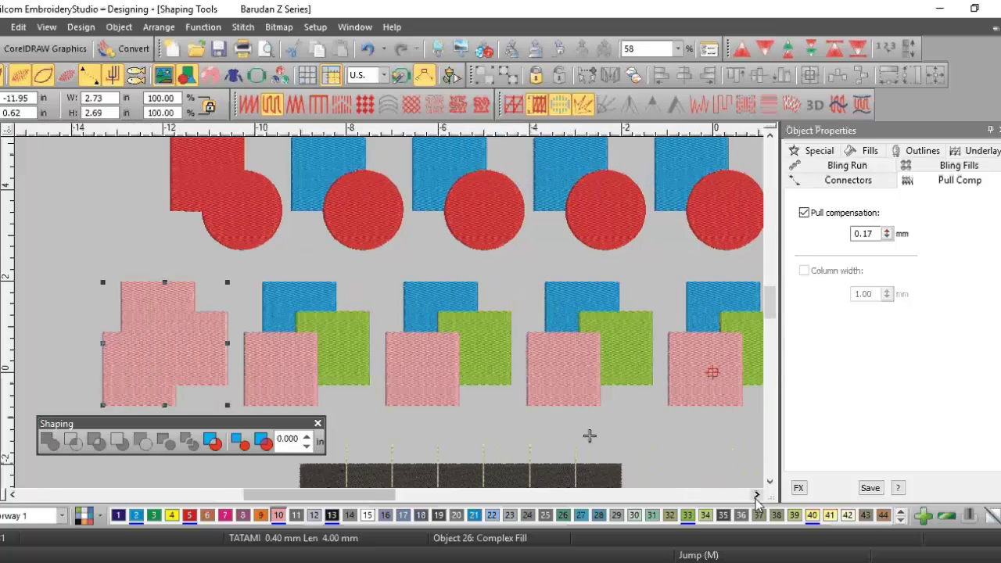
left_click(770, 138)
left_click(770, 138)
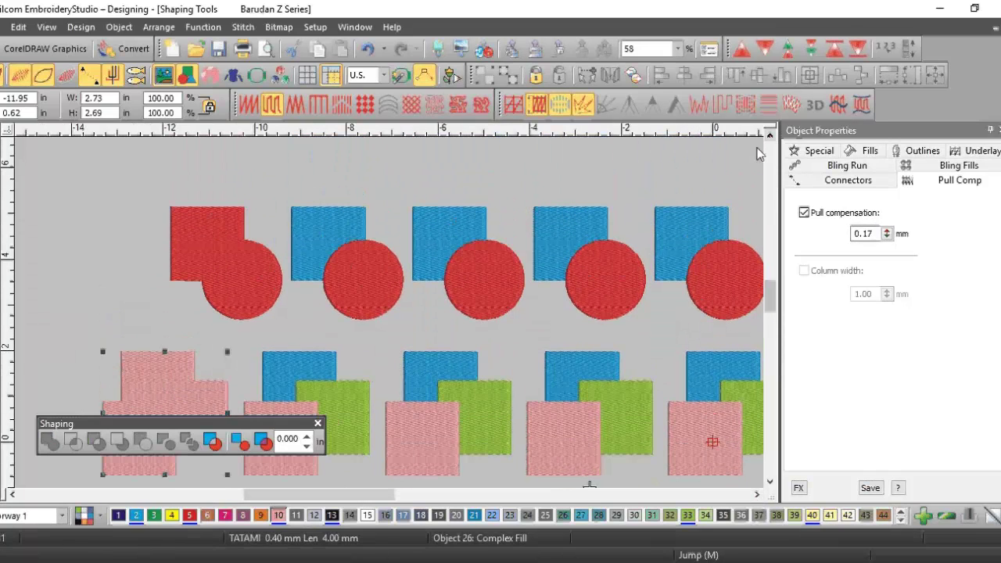
left_click(370, 183)
Intersect the second blue square and red circle, leaving only their red overlapping wedge
left_click_drag(266, 173, 431, 338)
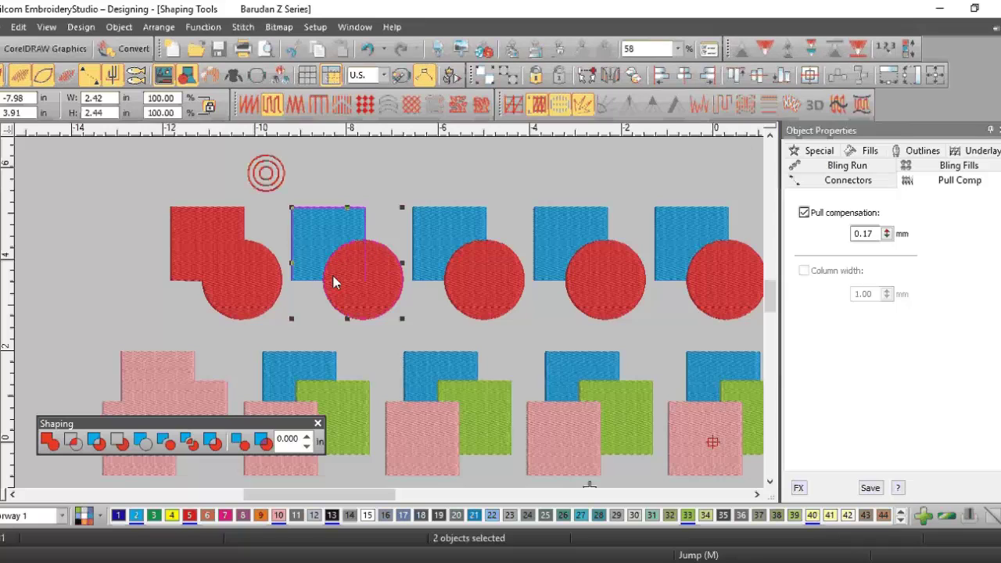
left_click(83, 442)
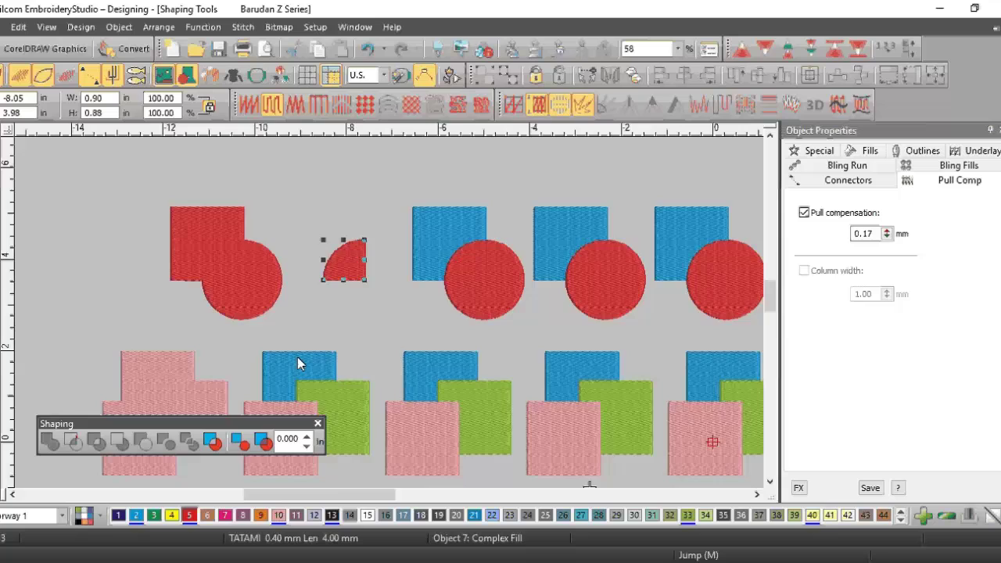
key("shift+z")
Intersect the second three-square group down to the small pink piece where all overlap
left_click_drag(337, 293, 456, 429)
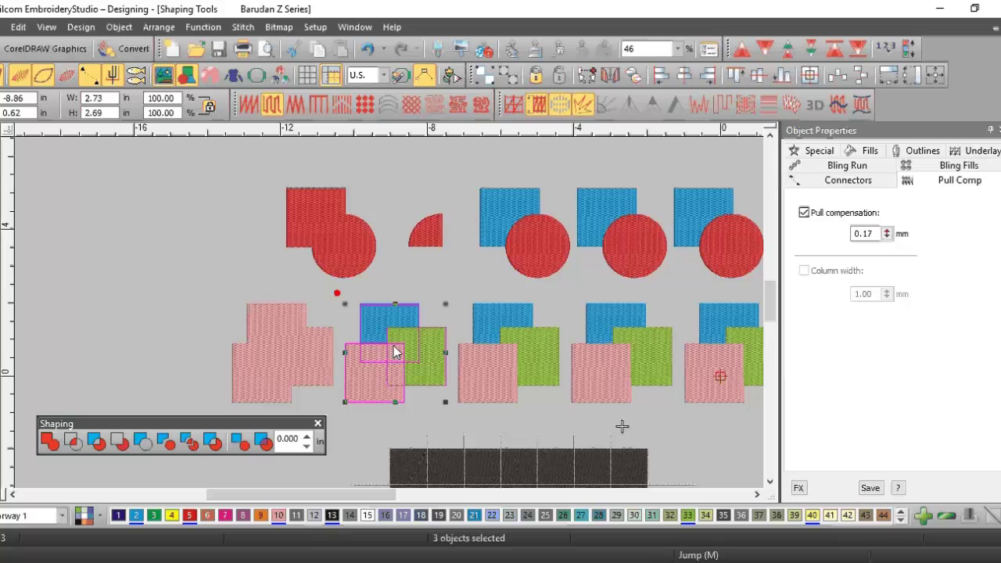
left_click(73, 444)
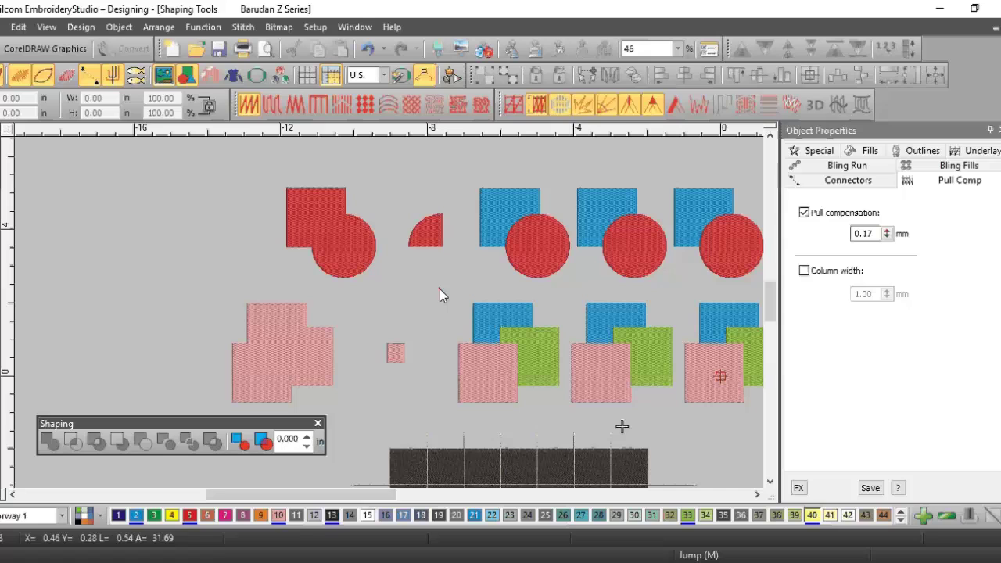
left_click_drag(475, 168, 579, 298)
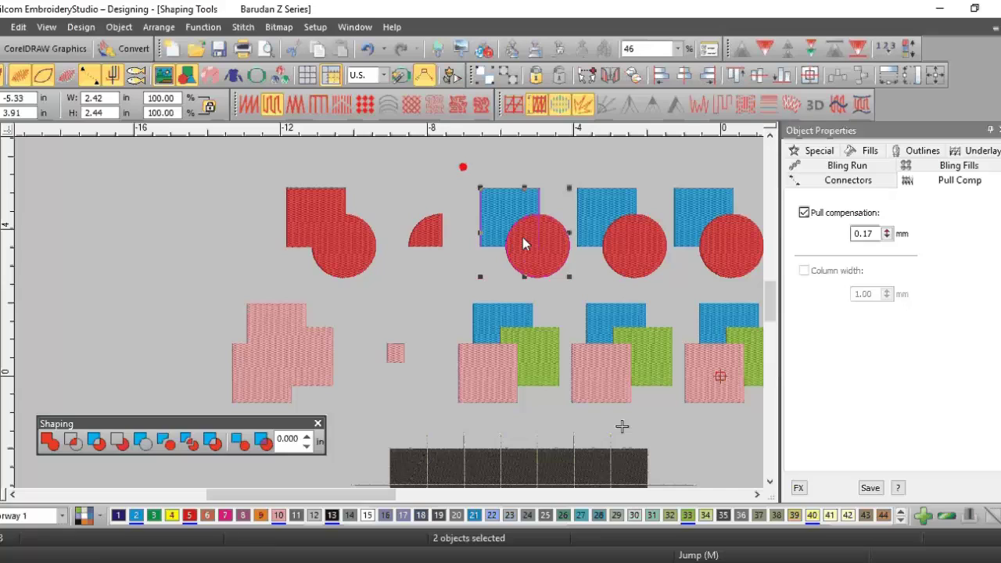
Exclude the third square and circle so their overlapping area is cut away
left_click(95, 443)
left_click(489, 209)
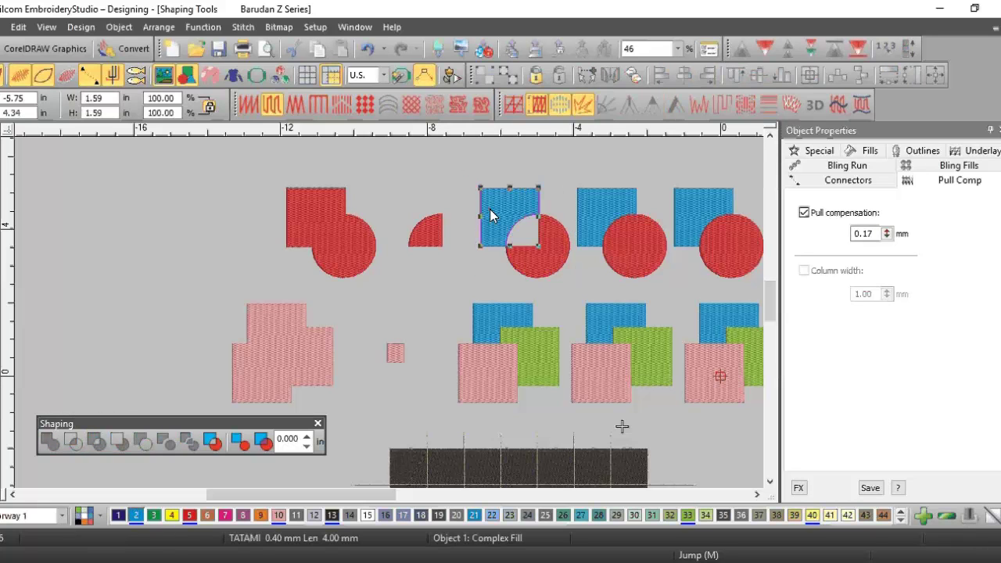
left_click(544, 254)
Exclude the overlaps among the third blue, green and pink squares, then deselect
left_click(459, 272)
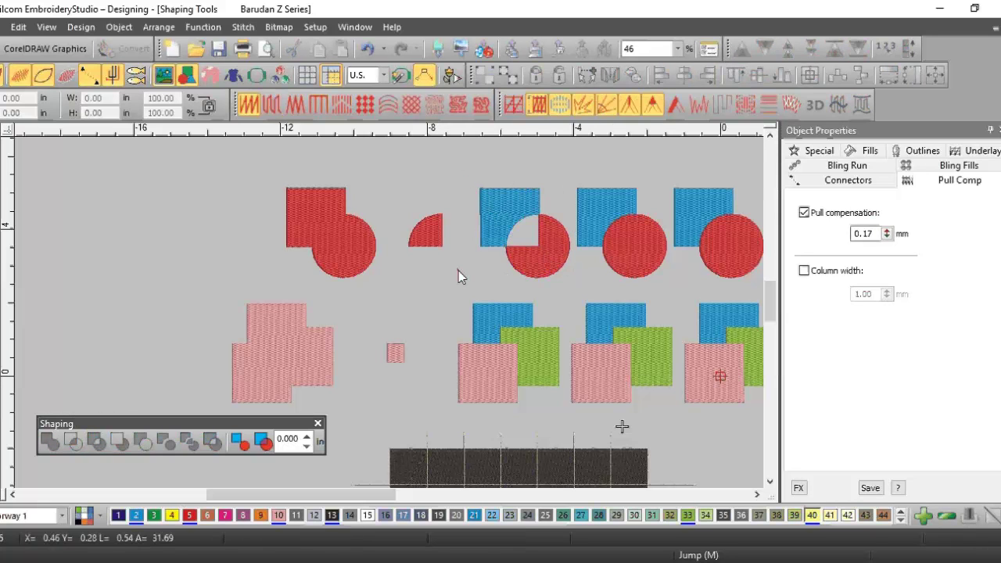
left_click_drag(437, 282, 578, 421)
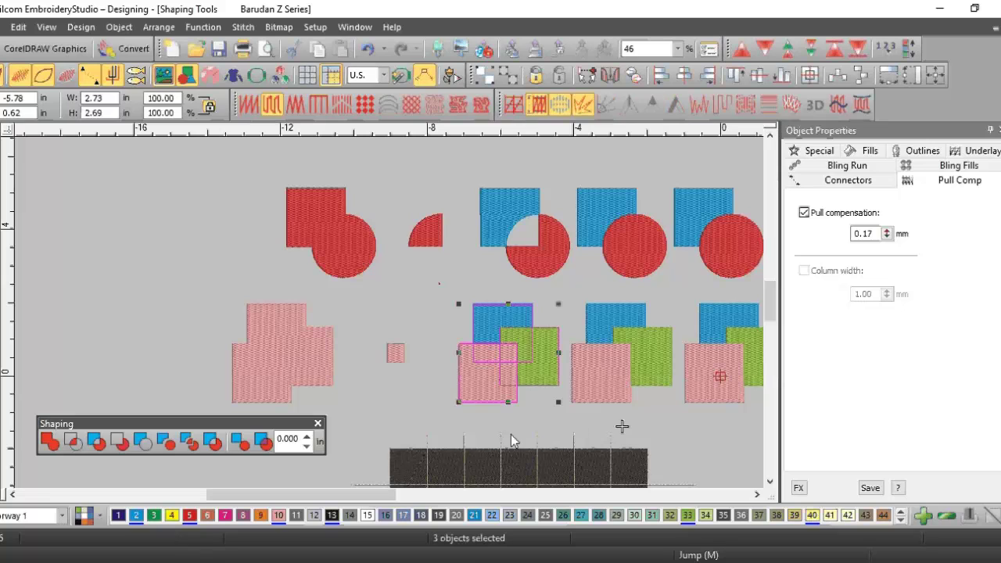
left_click(95, 442)
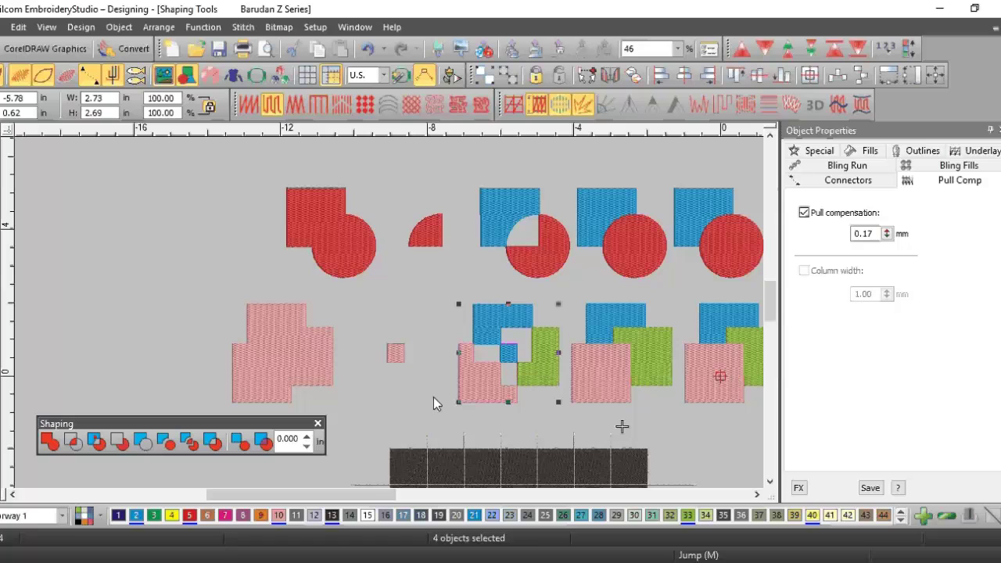
left_click(441, 323)
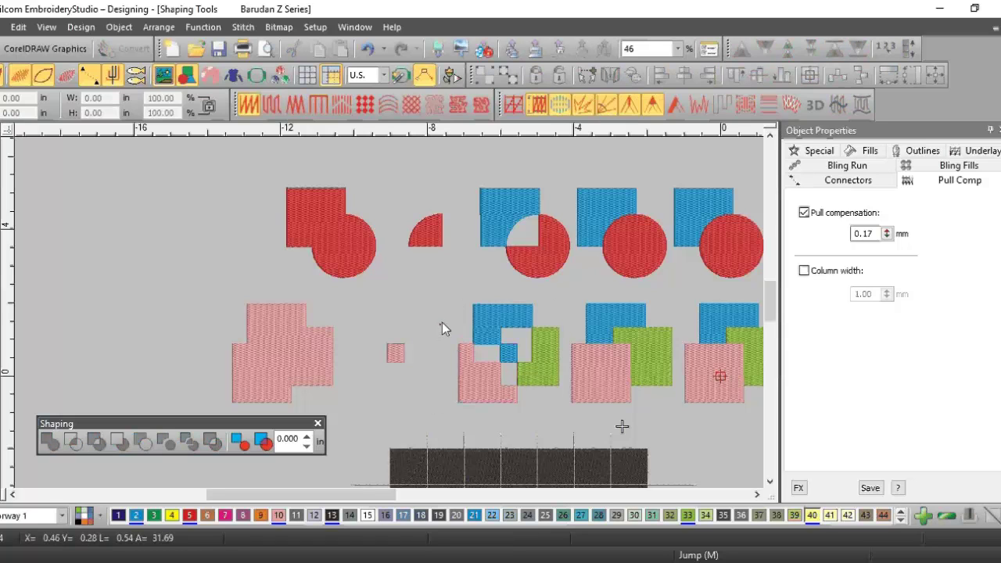
Apply Front - Back to cut the blue square out of the red circle, leaving a pie shape
left_click_drag(572, 164, 686, 296)
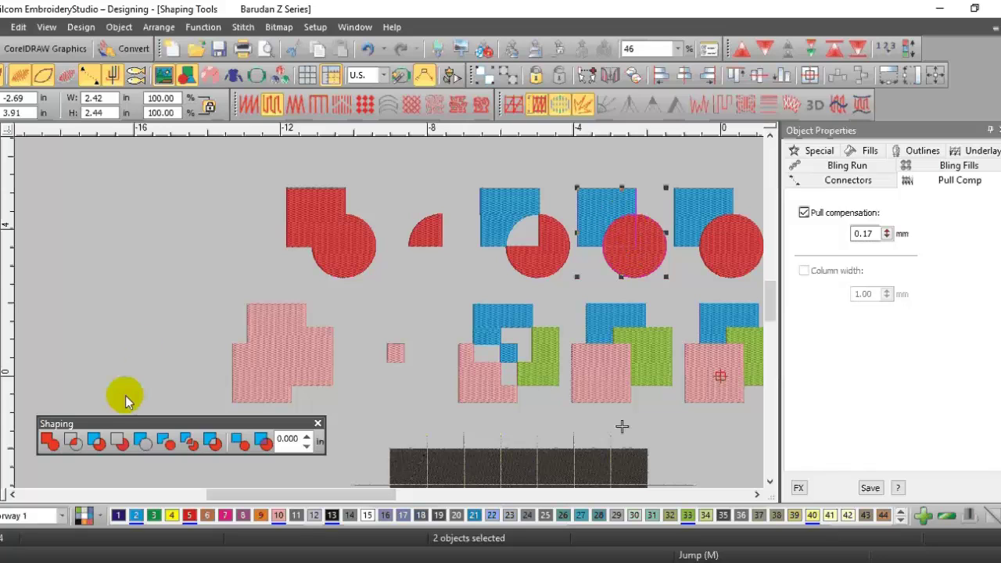
left_click(118, 441)
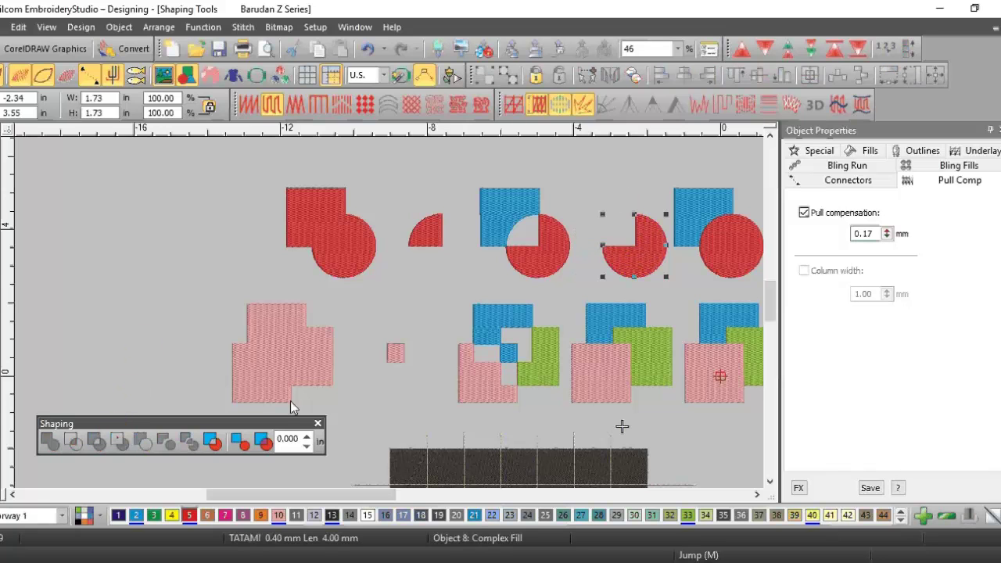
left_click_drag(574, 287, 684, 425)
Trim the fourth three-square group into a single stepped pink L-shape
left_click(670, 413)
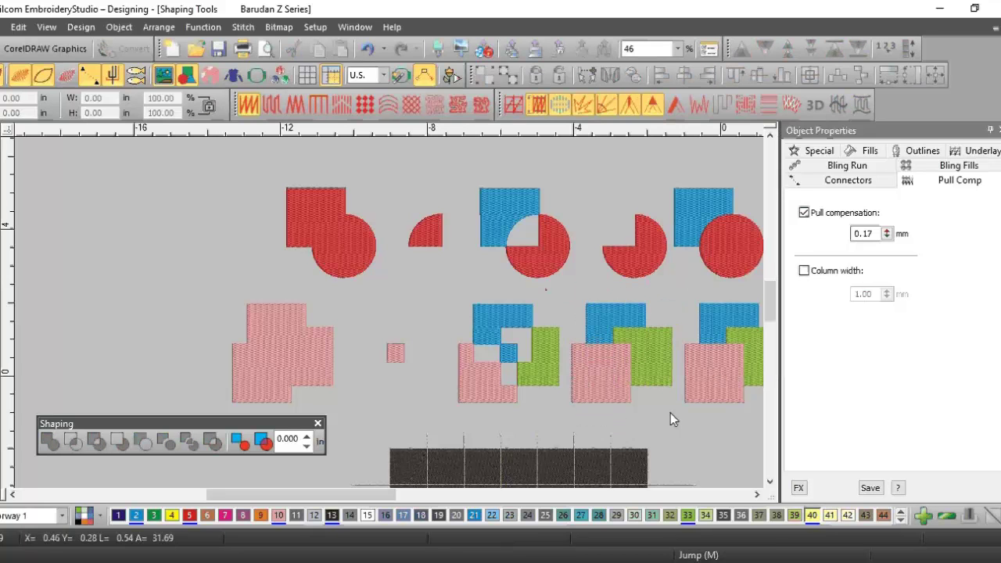
left_click_drag(560, 287, 691, 428)
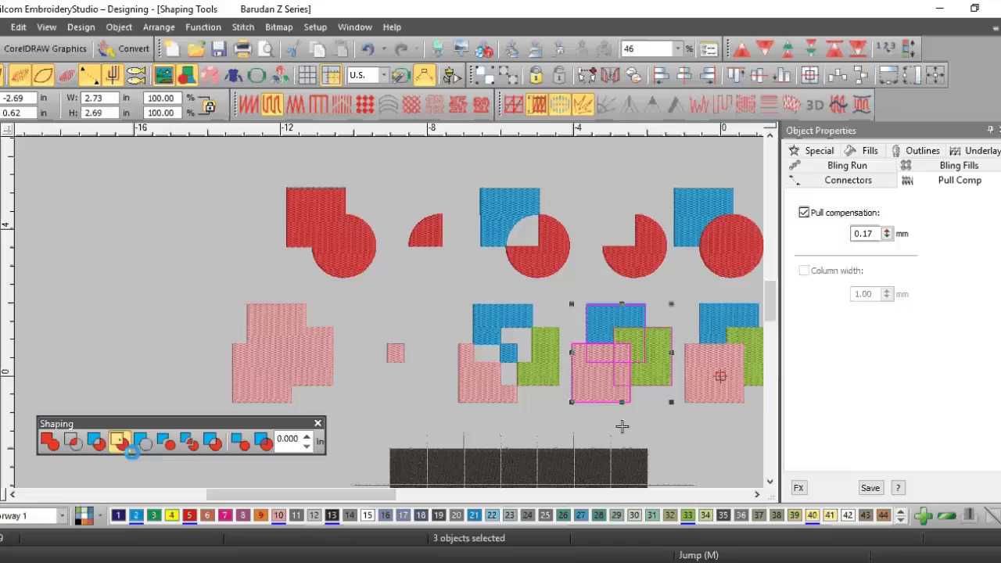
left_click(121, 442)
left_click(756, 494)
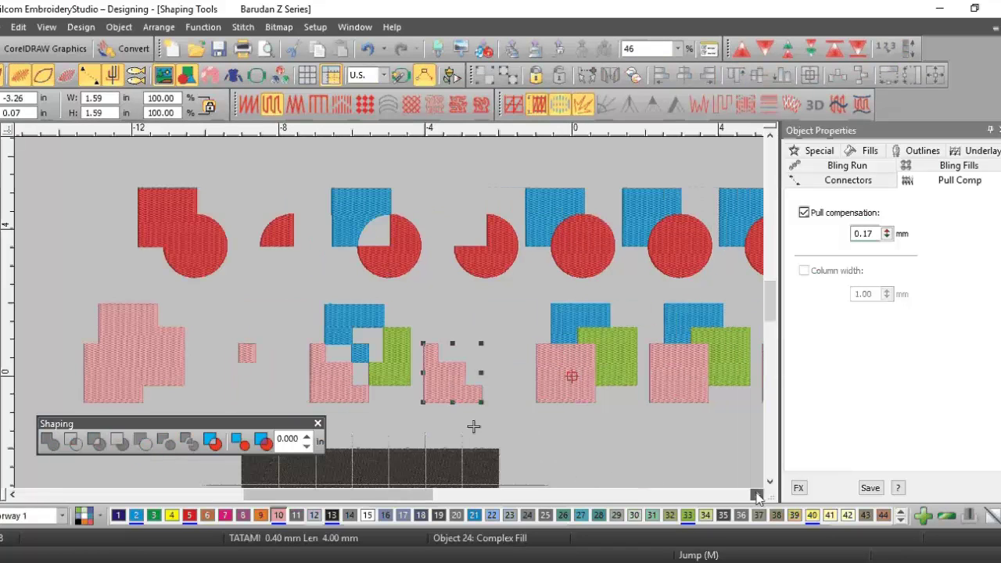
left_click(757, 495)
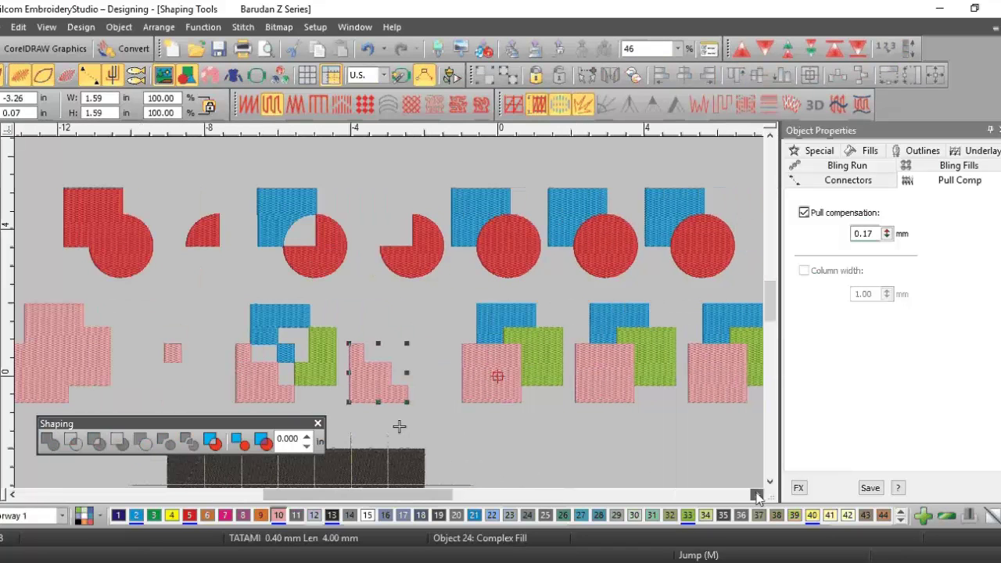
Apply Back - Front to cut the red circle's shape out of the fifth blue square
left_click(441, 162)
left_click_drag(439, 170, 564, 292)
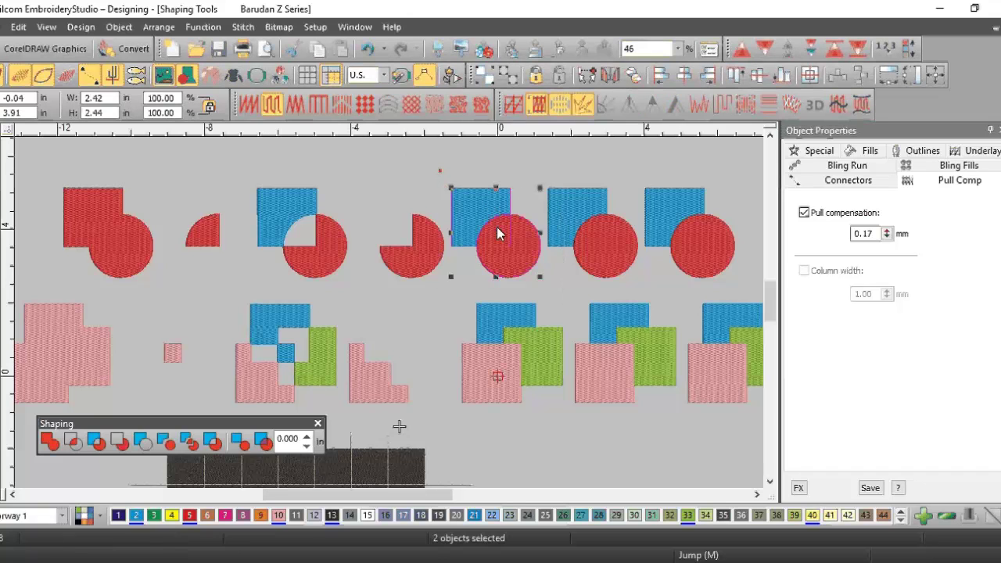
left_click(164, 443)
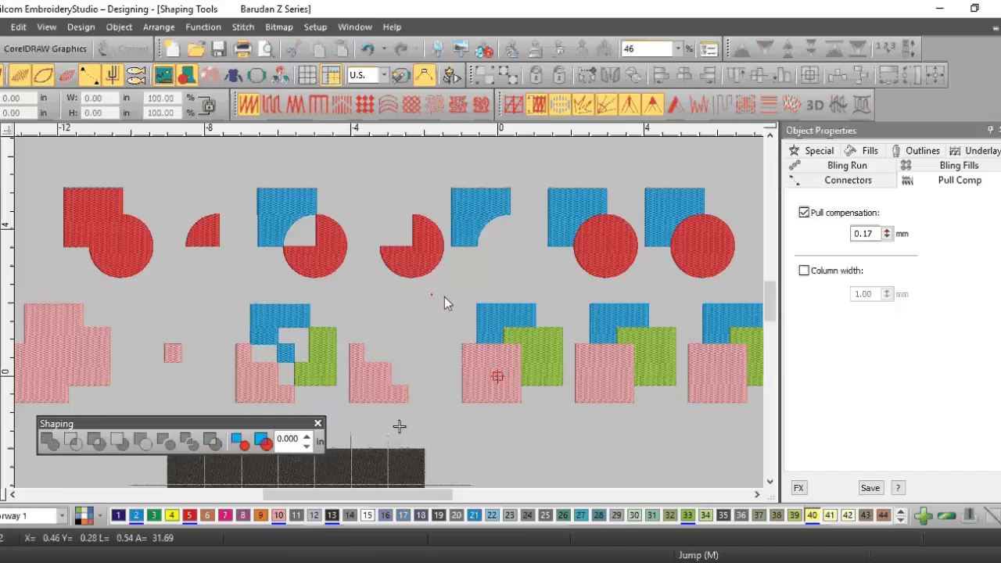
Trim the fifth blue square where the green and pink squares overlapped it, leaving a blue L-shape
left_click_drag(445, 296, 578, 447)
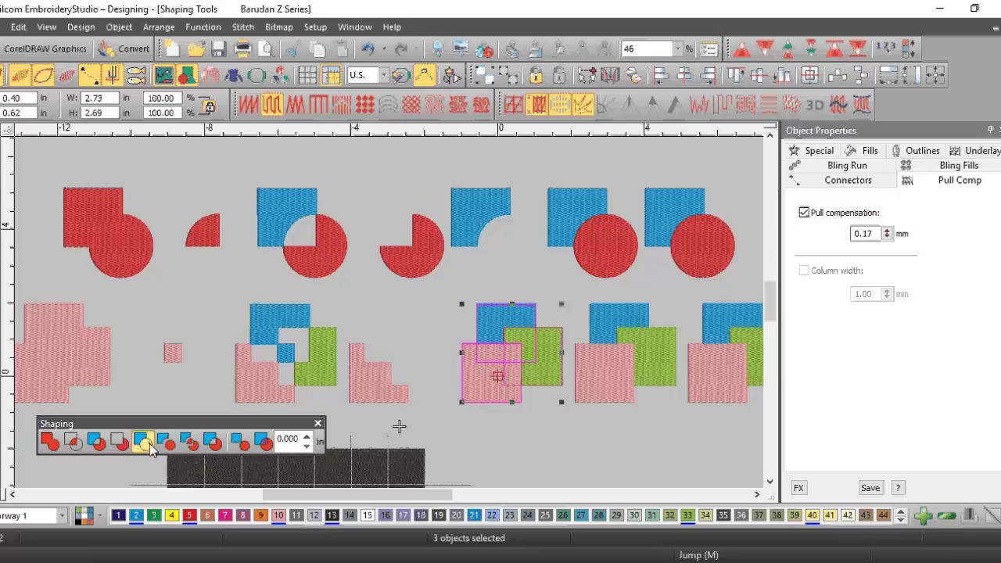
left_click(149, 443)
left_click(518, 406)
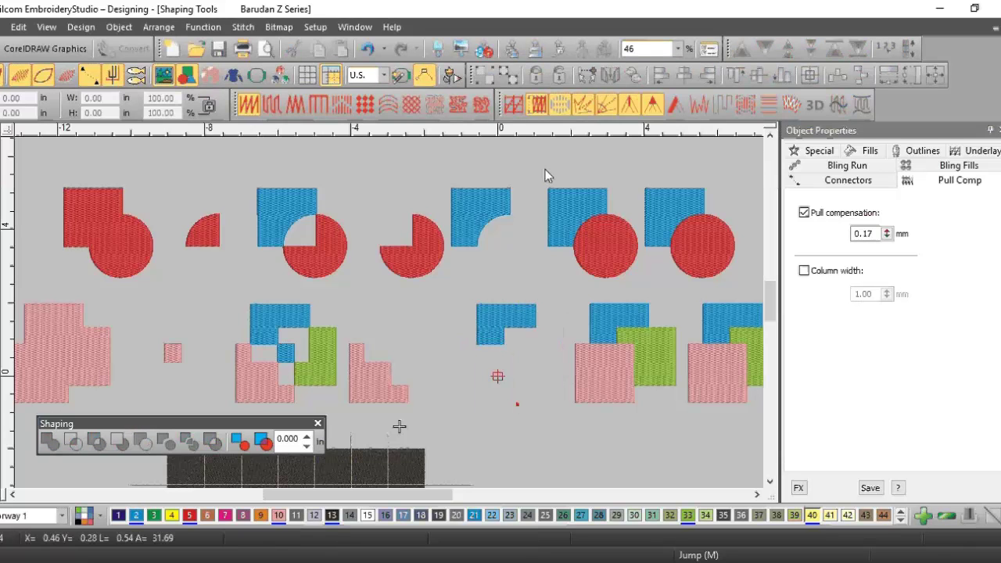
Switch to plain stitch-line view and select the next blue square and red circle
scroll(596, 227, "up", 3)
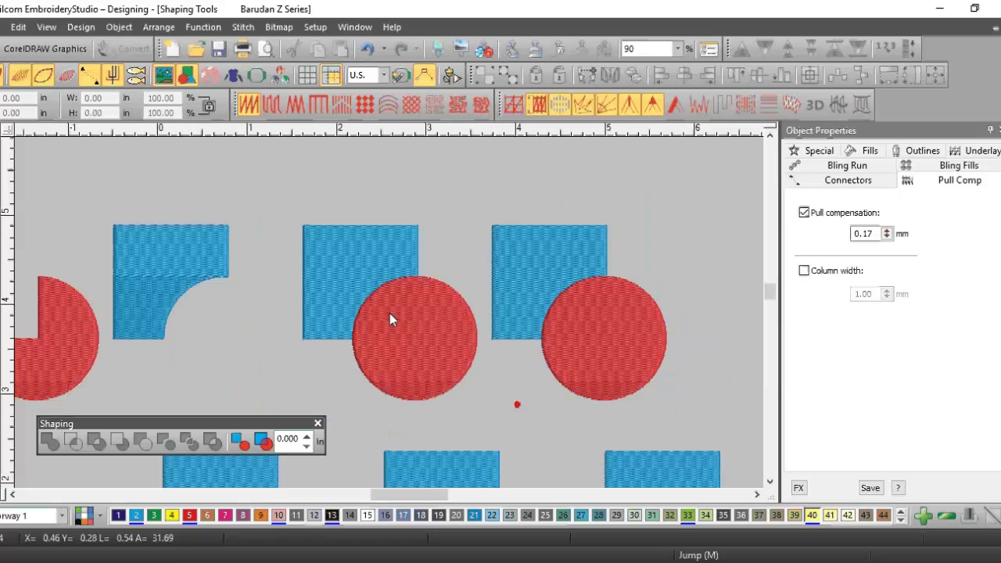
key("t")
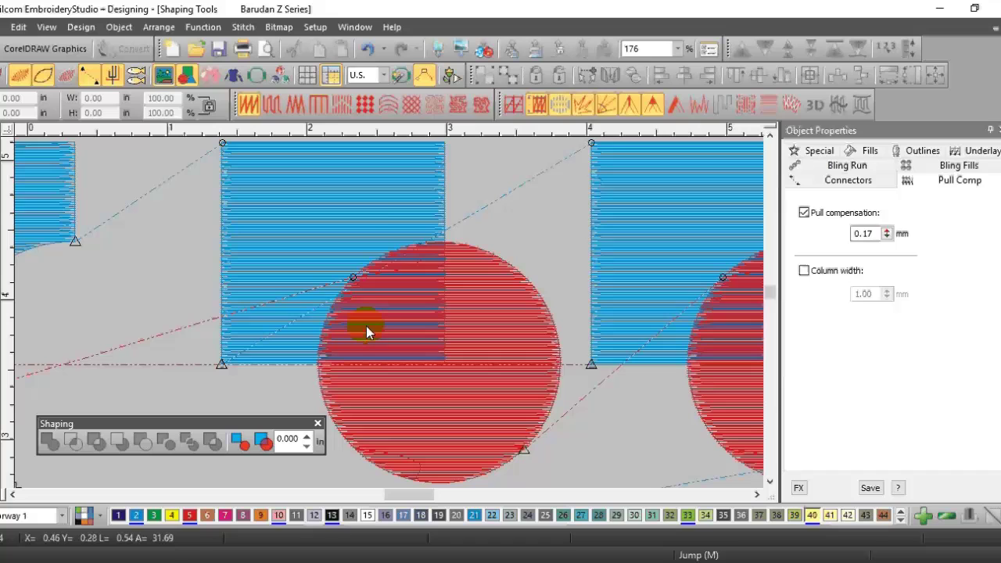
left_click(373, 221)
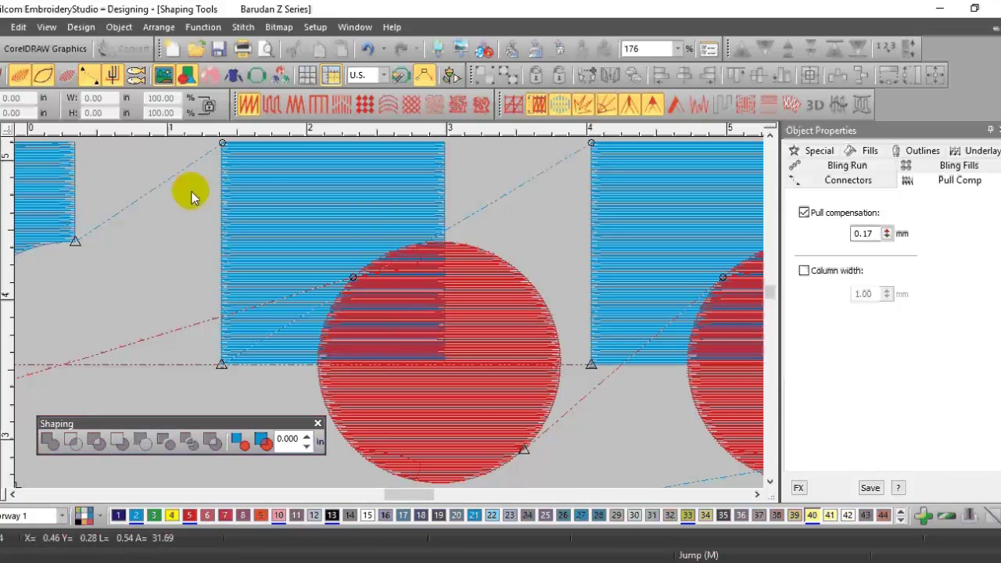
left_click(253, 179)
left_click(487, 307, "ctrl")
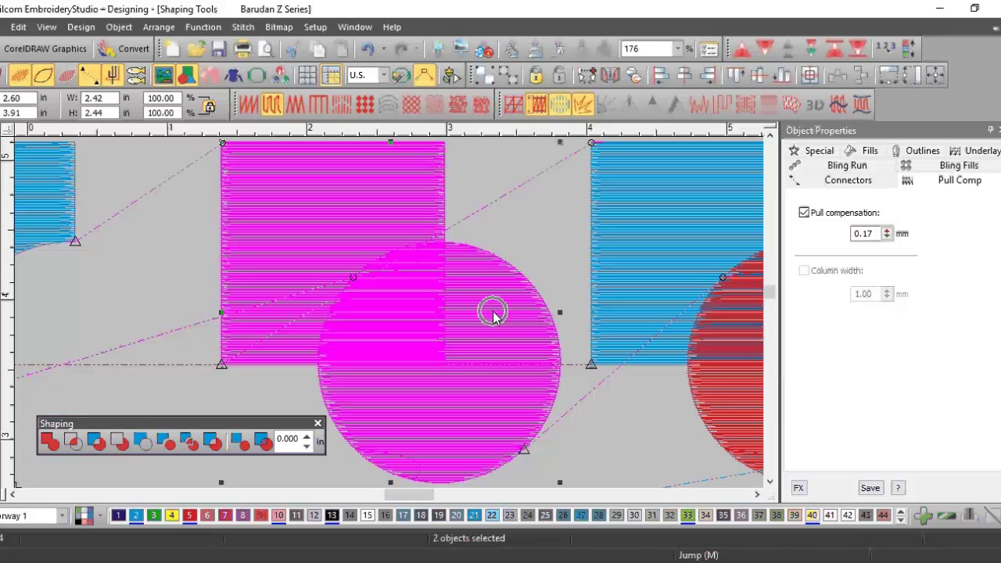
Set the Shaping overlap to 0.80 mm and flatten the square and circle
double_click(288, 441)
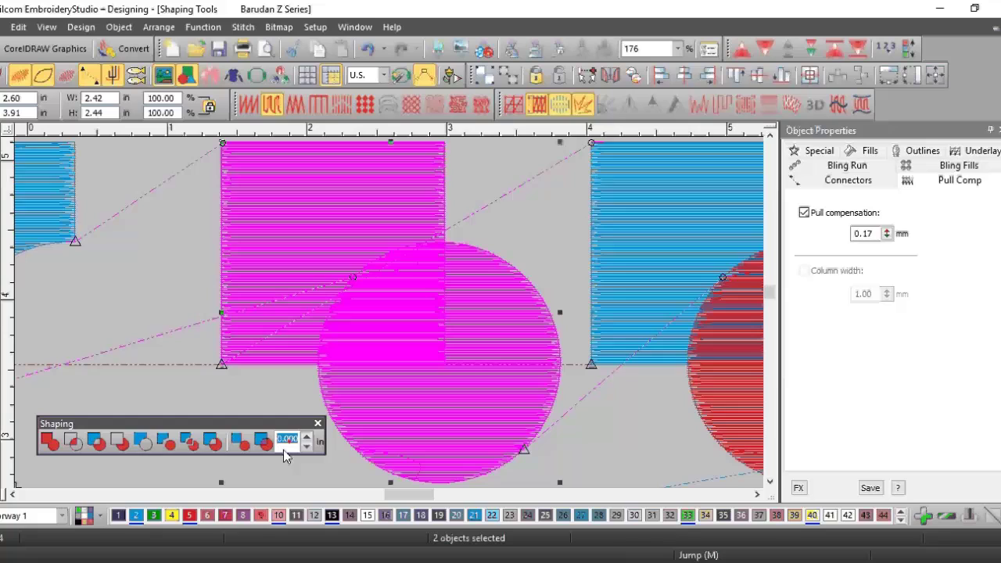
type(".80")
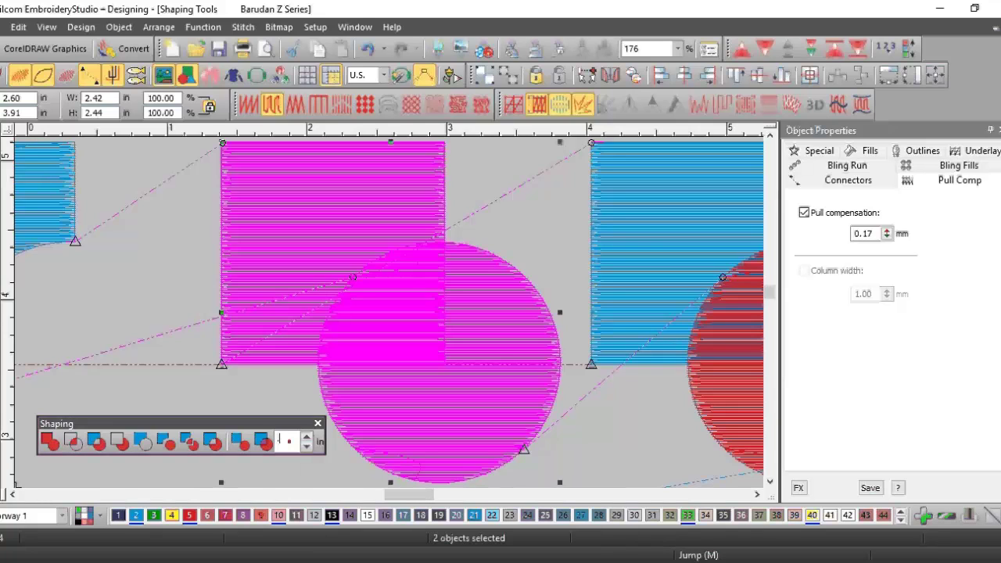
type("mm")
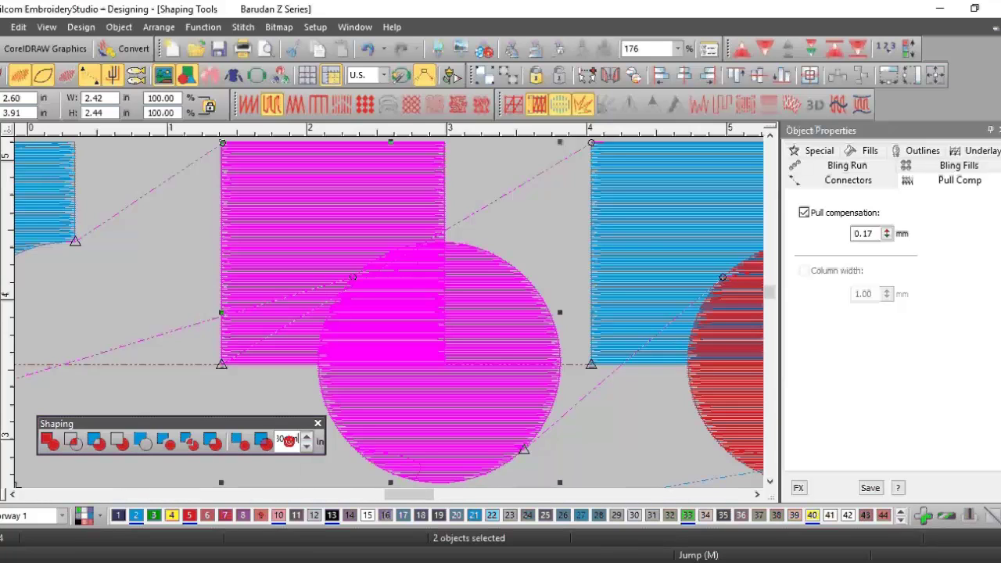
left_click(289, 441)
key("Return")
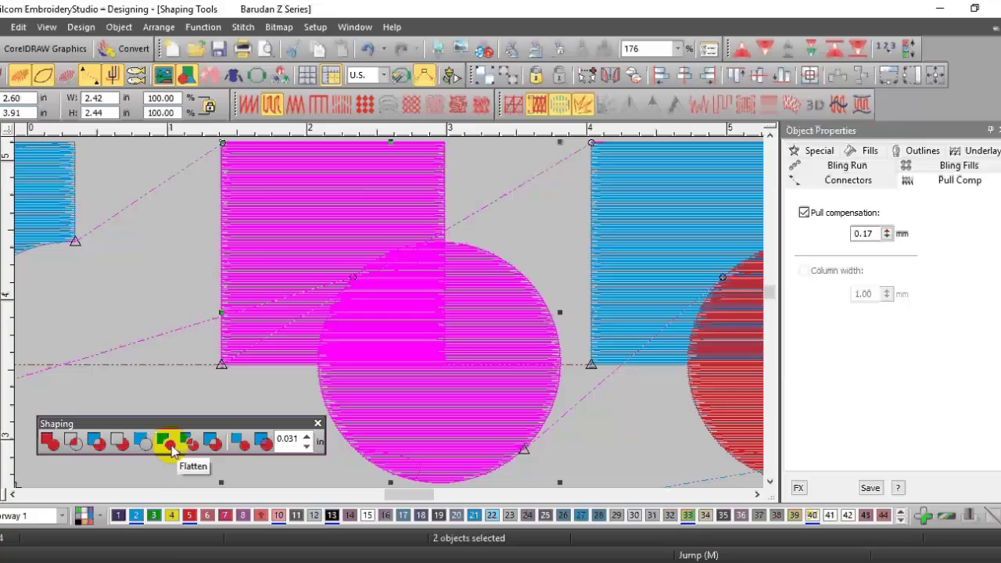
left_click(175, 449)
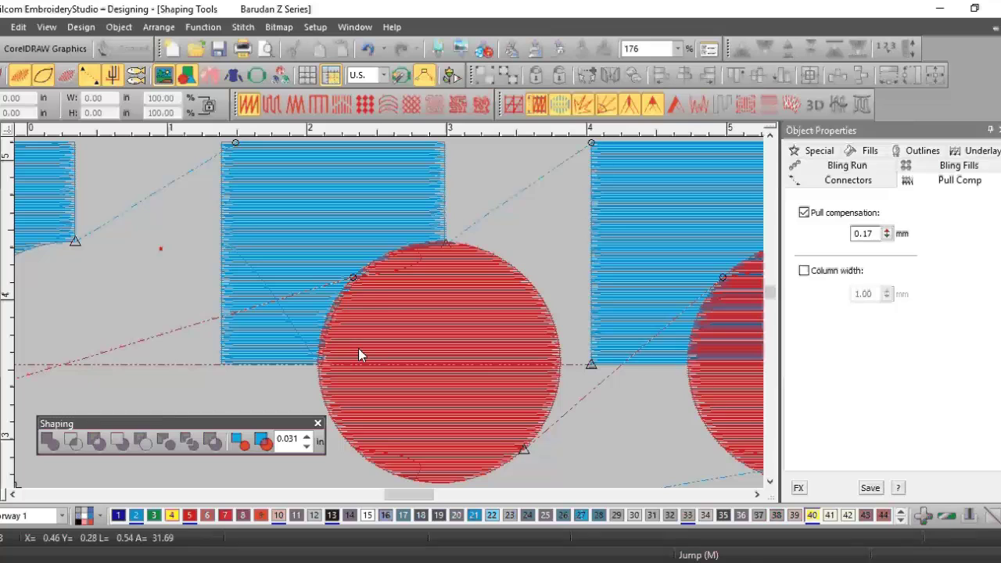
scroll(371, 285, "up", 4)
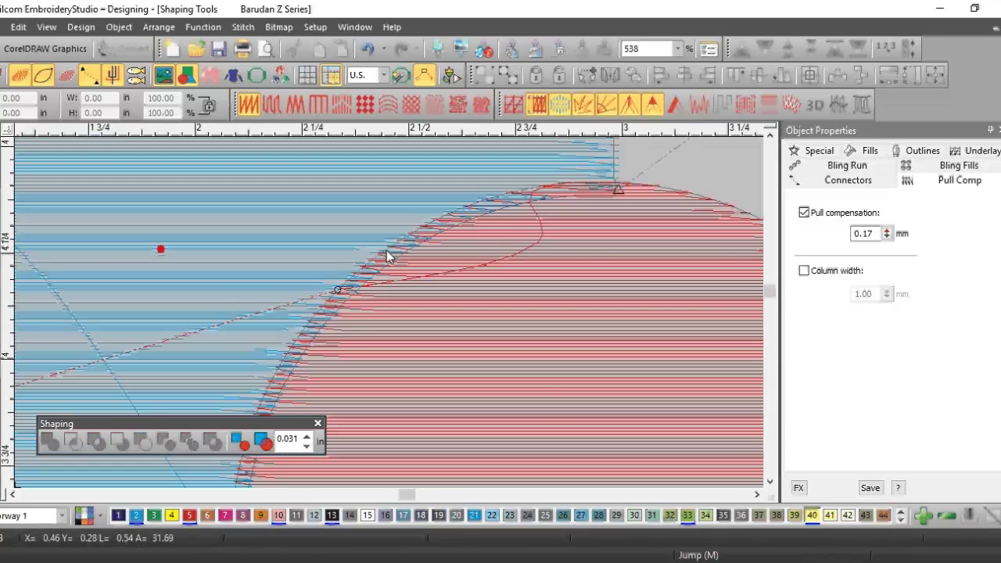
left_click(400, 251)
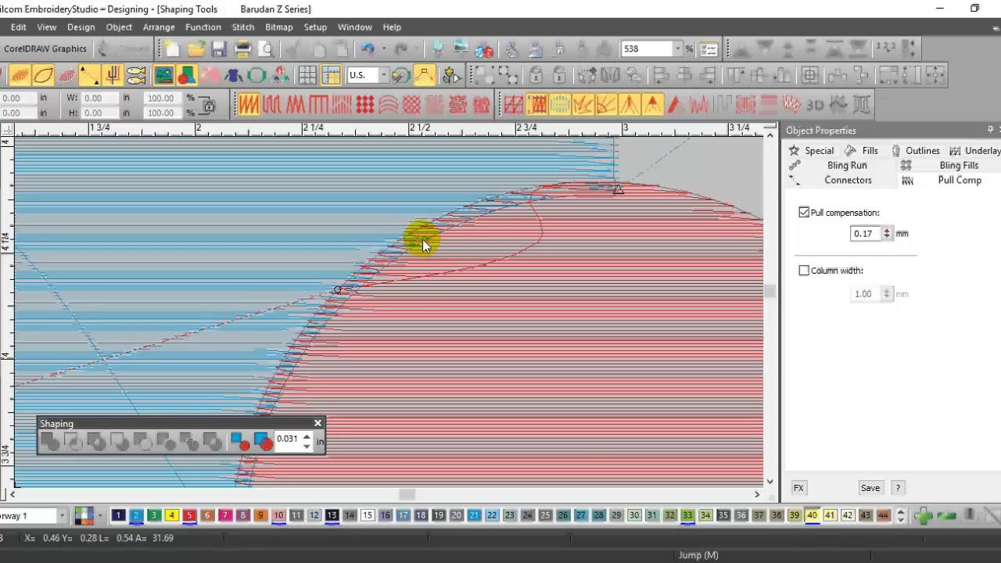
scroll(427, 284, "down", 5)
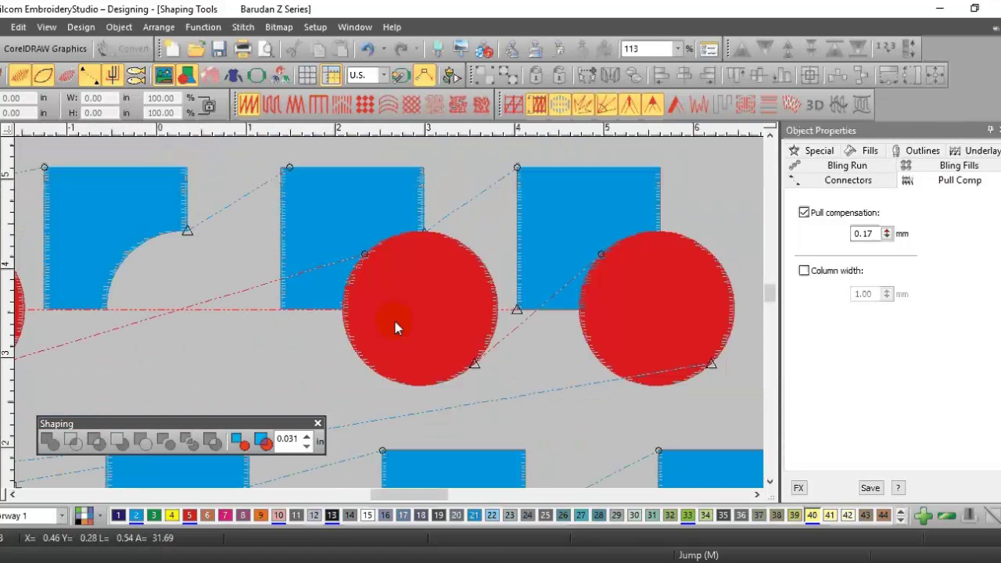
Select the blue, green and pink square fills and flatten them so stitching stops at overlaps
scroll(386, 339, "down", 2)
scroll(391, 318, "down", 2)
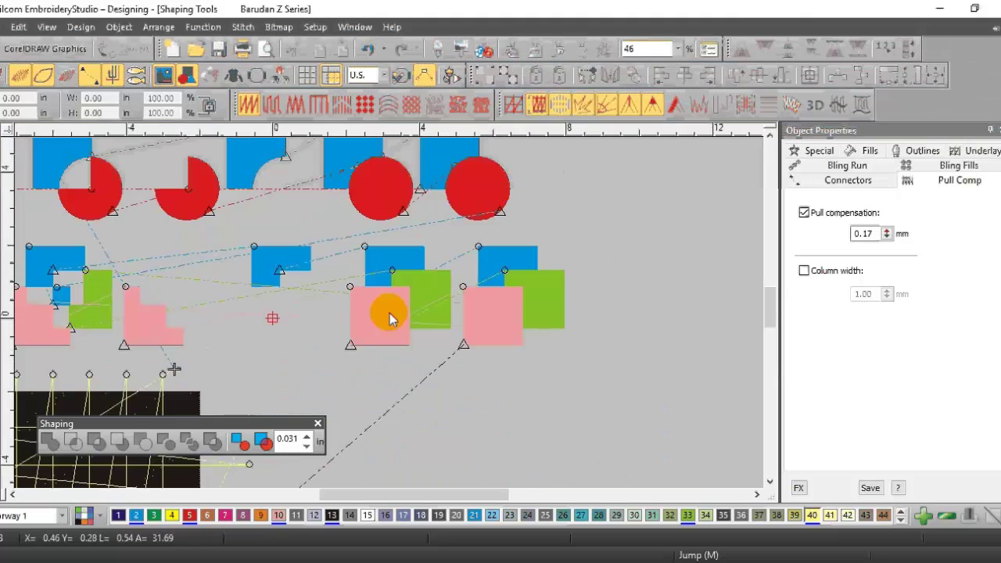
scroll(389, 318, "up", 5)
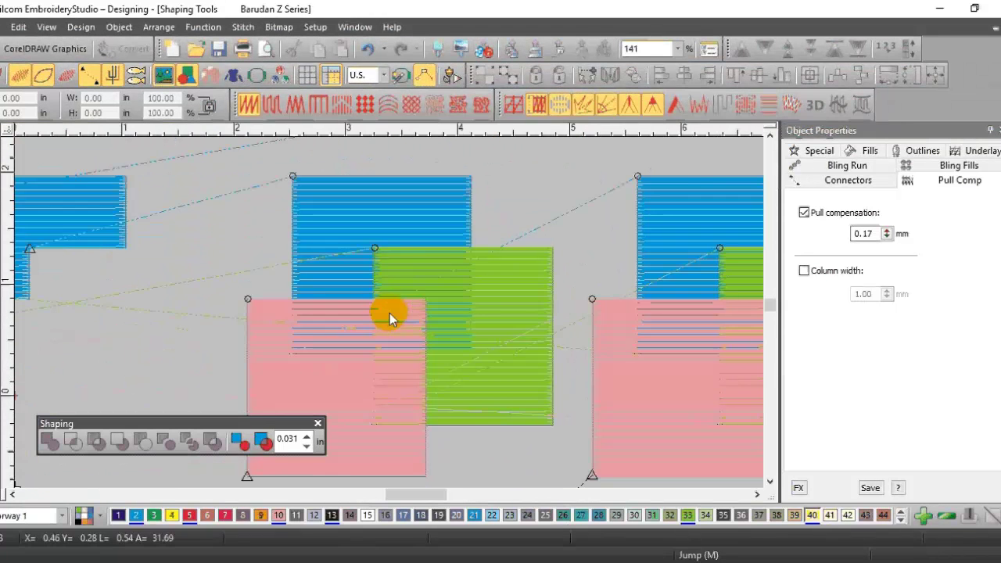
scroll(390, 313, "up", 2)
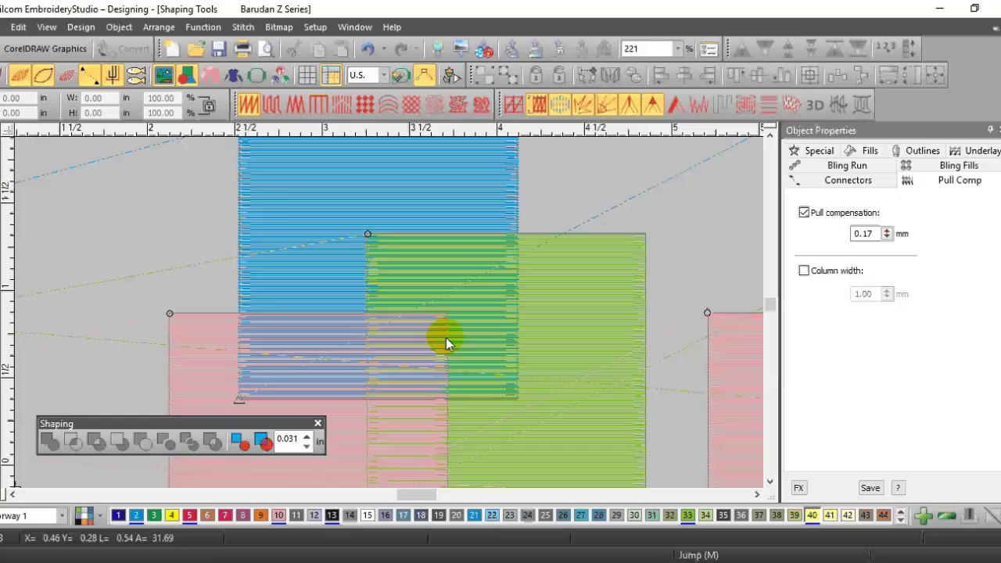
left_click(275, 211)
left_click(609, 280, "ctrl")
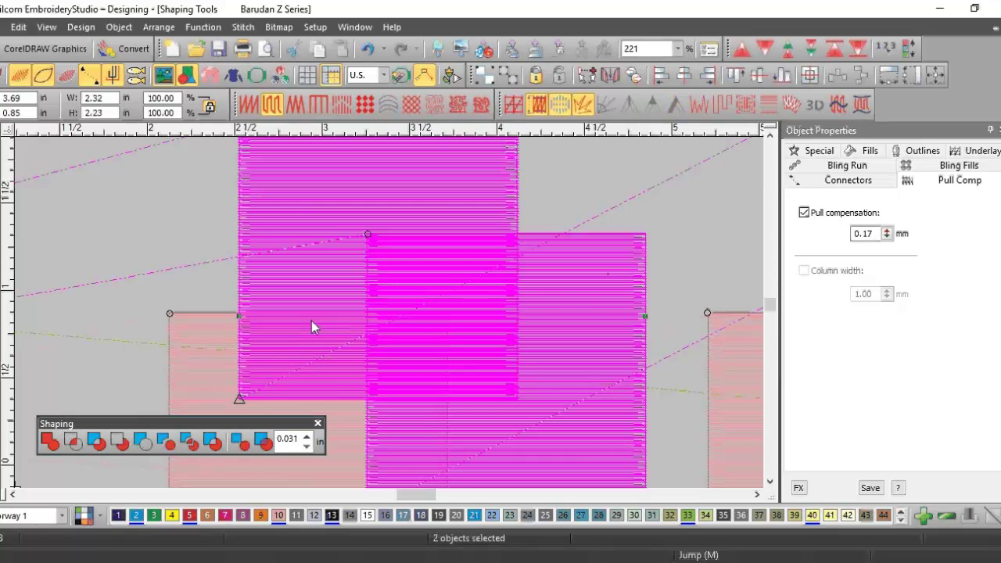
left_click(206, 352, "ctrl")
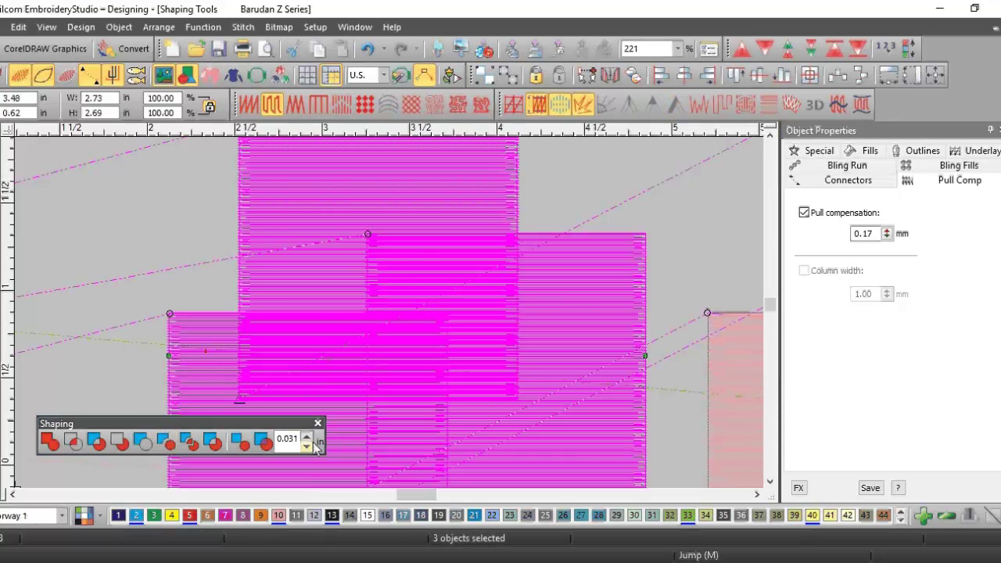
left_click(166, 444)
left_click(106, 228)
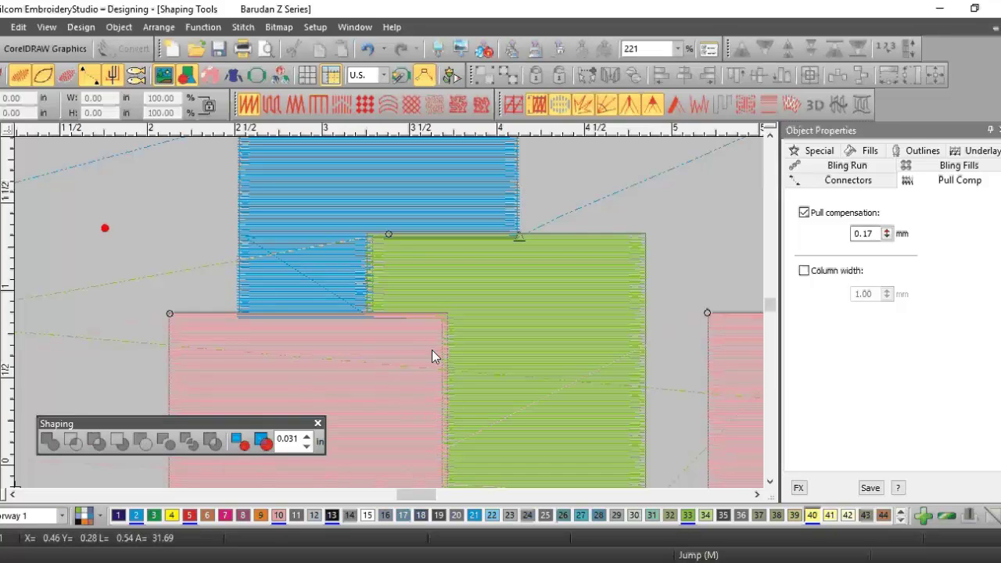
Combine the right blue square and red circle into one red shape, then inspect the circle part
scroll(443, 324, "down", 3)
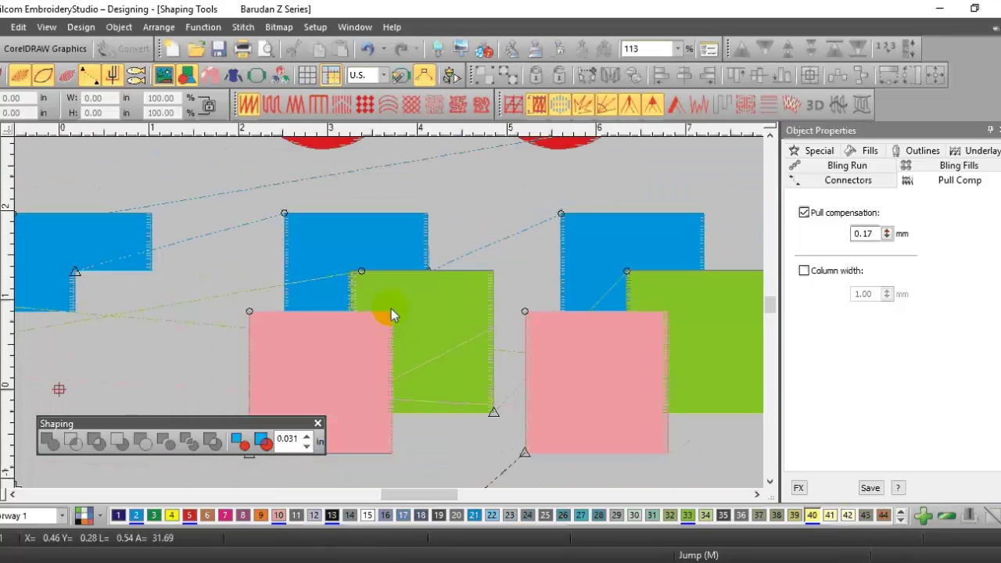
scroll(391, 309, "down", 2)
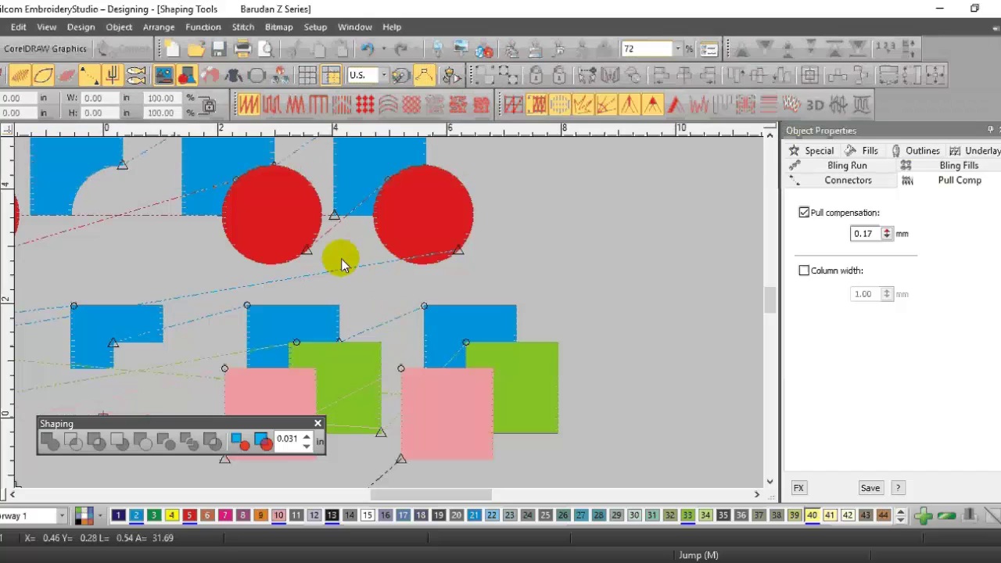
scroll(391, 313, "down", 1)
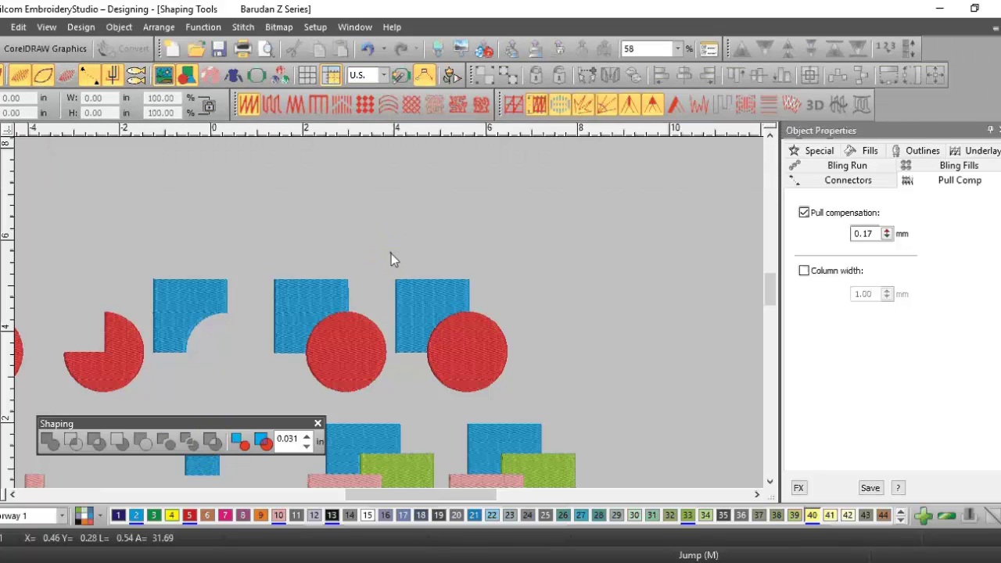
left_click_drag(390, 254, 578, 421)
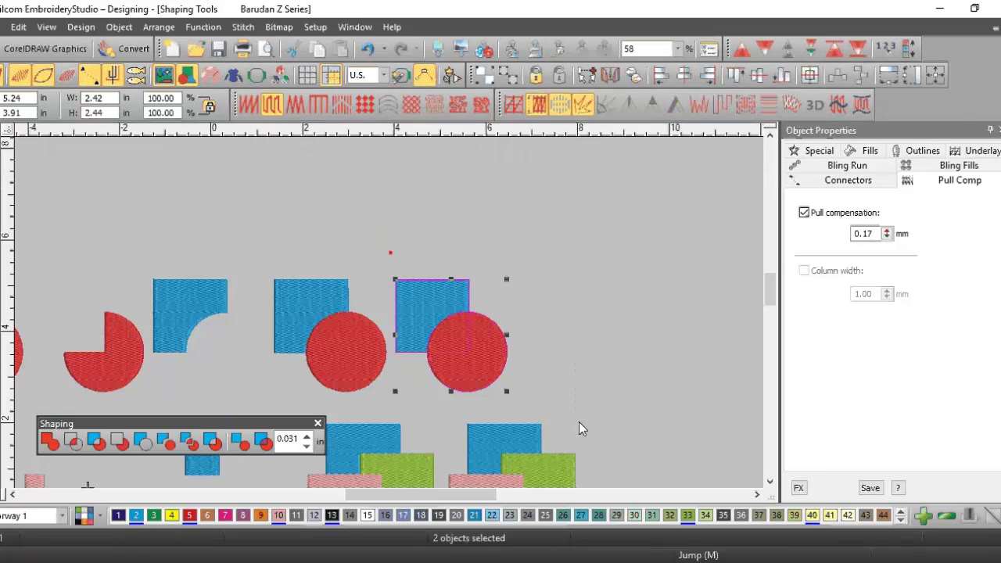
left_click(216, 452)
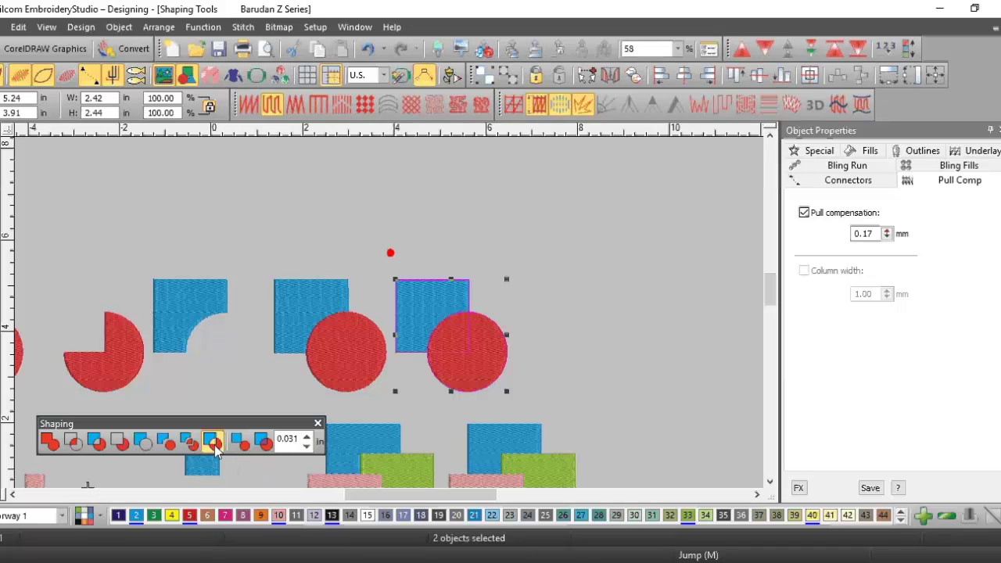
left_click(574, 284)
left_click(425, 294)
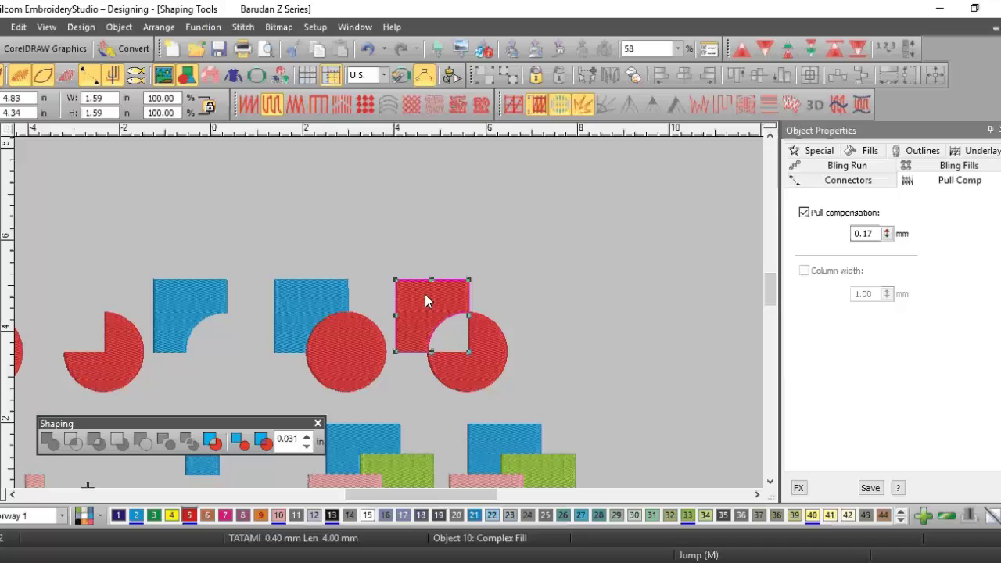
left_click(499, 360)
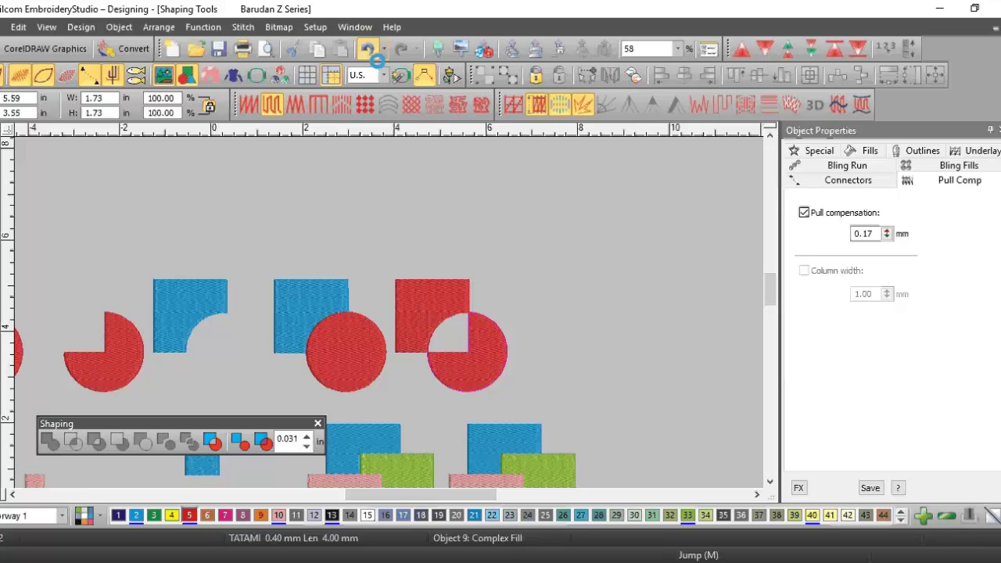
Undo the combine and shrink the red circle to about 63% inside the blue square
left_click(367, 50)
left_click(482, 178)
left_click(501, 357)
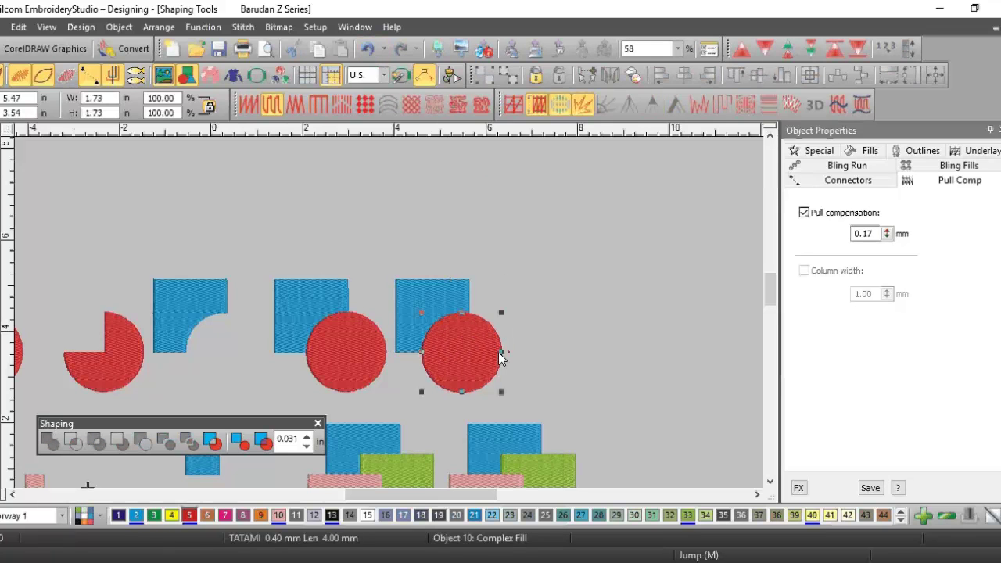
left_click_drag(501, 392, 440, 317)
left_click(557, 320)
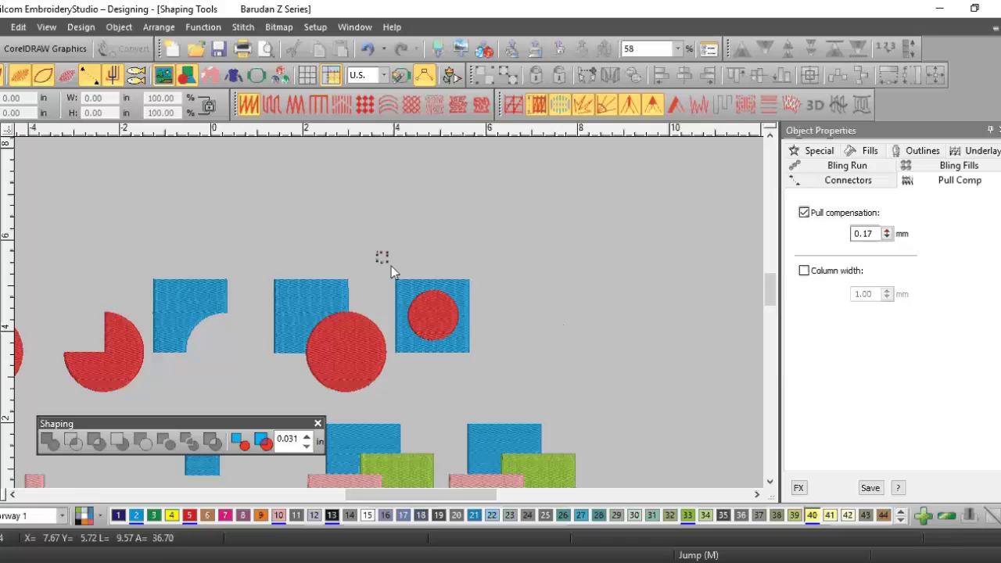
Combine the square and inner circle into a red square with a round hole
left_click_drag(378, 253, 525, 397)
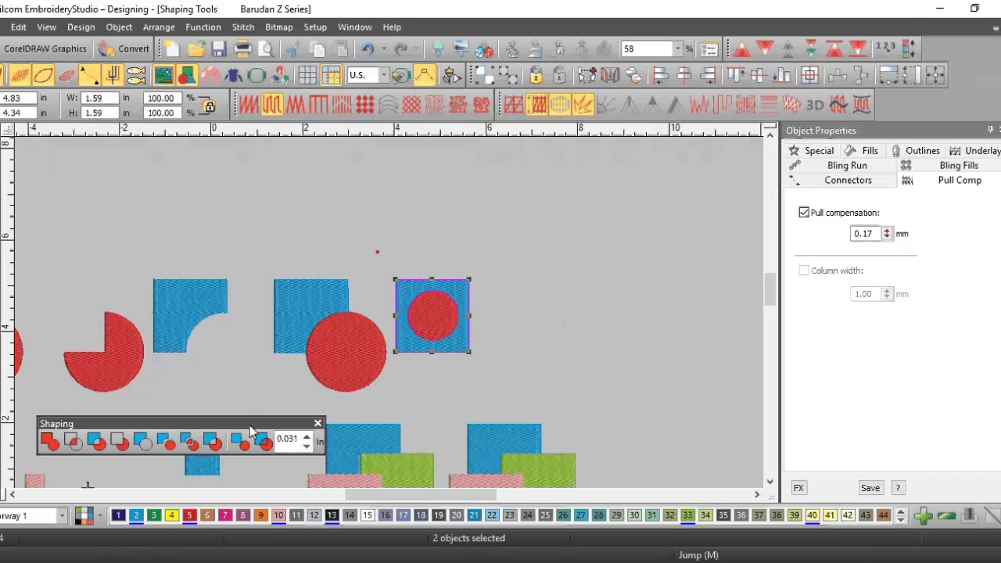
left_click(212, 442)
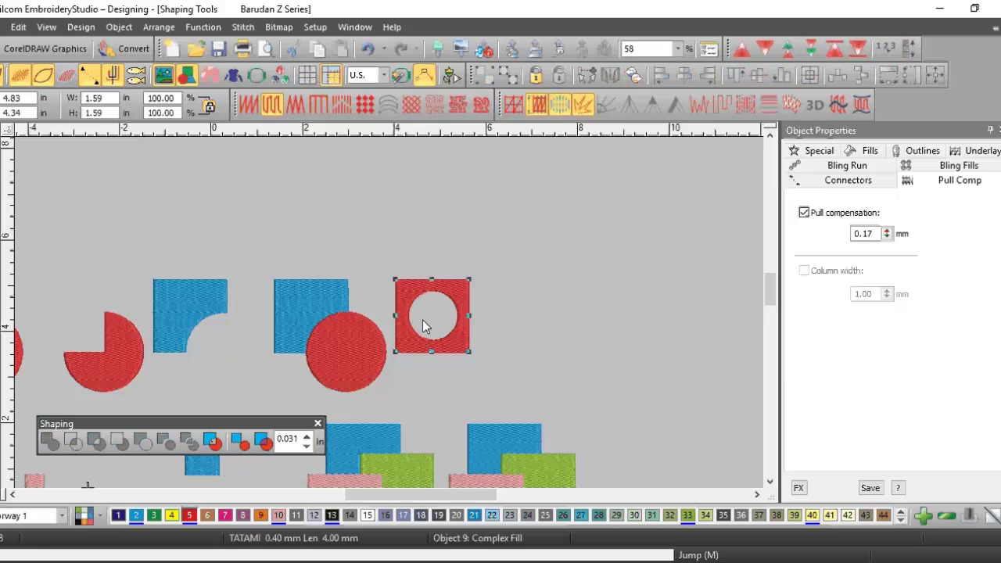
left_click(457, 378)
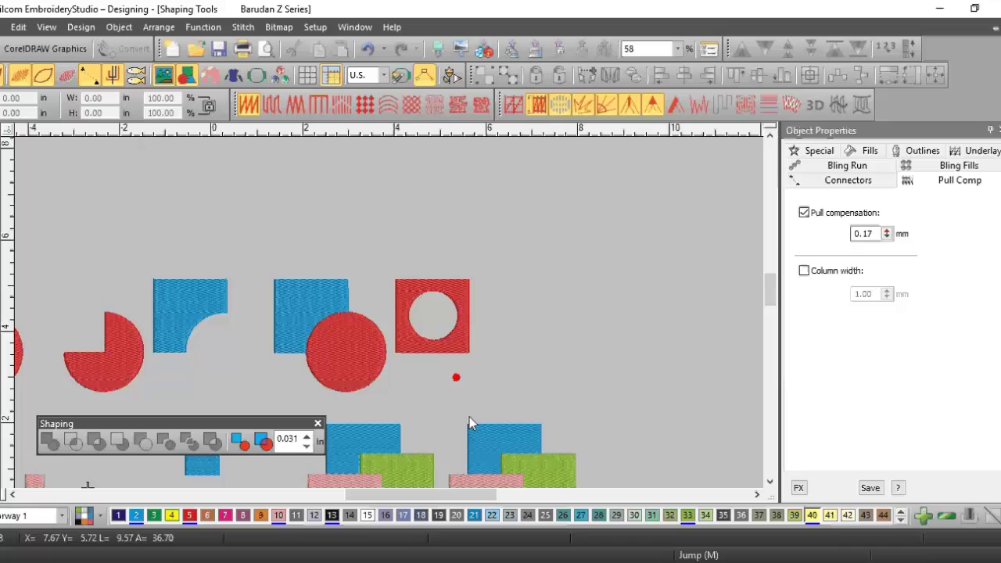
Combine the right blue, green and pink squares into pink pieces and check each piece
scroll(385, 323, "down", 2)
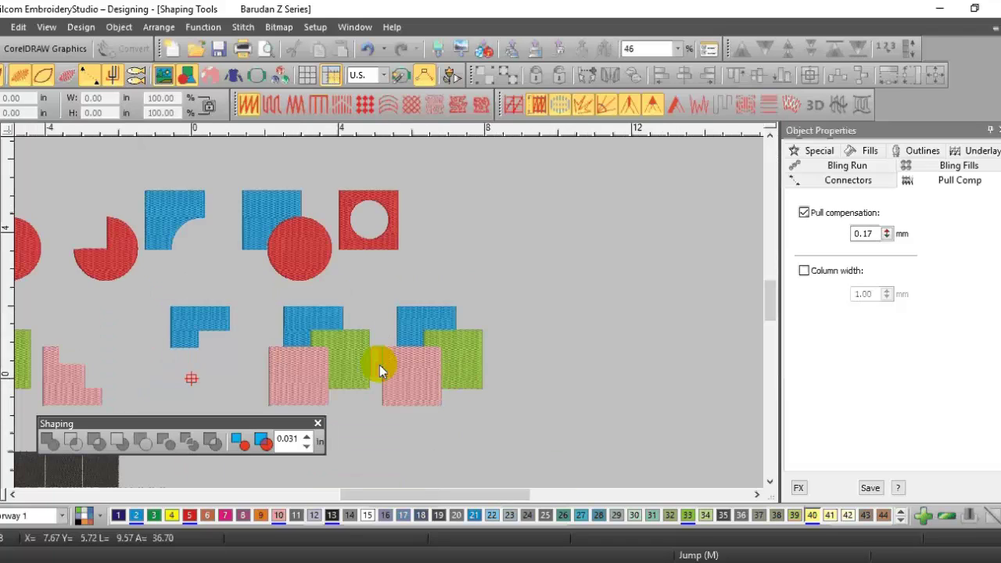
left_click(369, 287)
left_click_drag(377, 300, 487, 447)
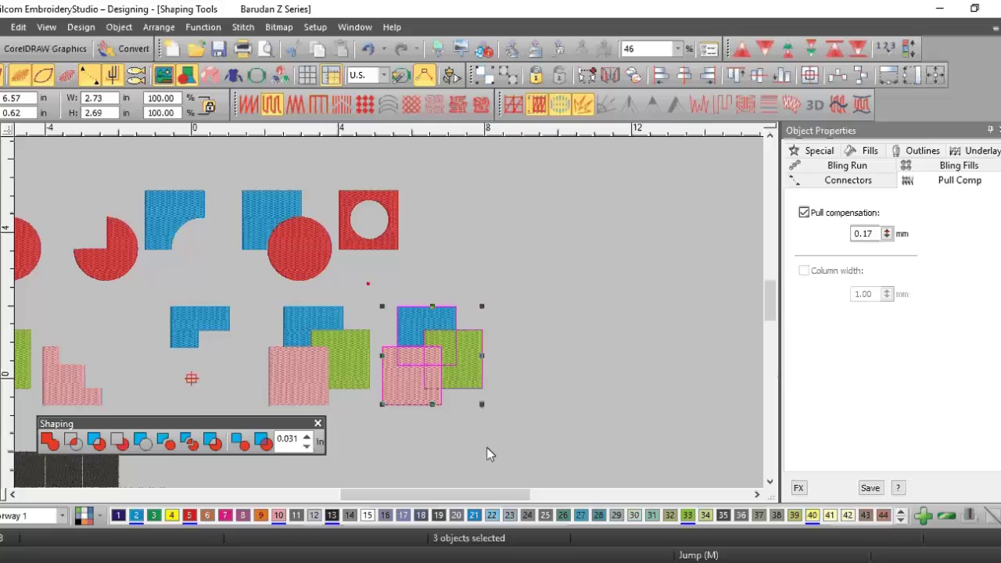
left_click(211, 443)
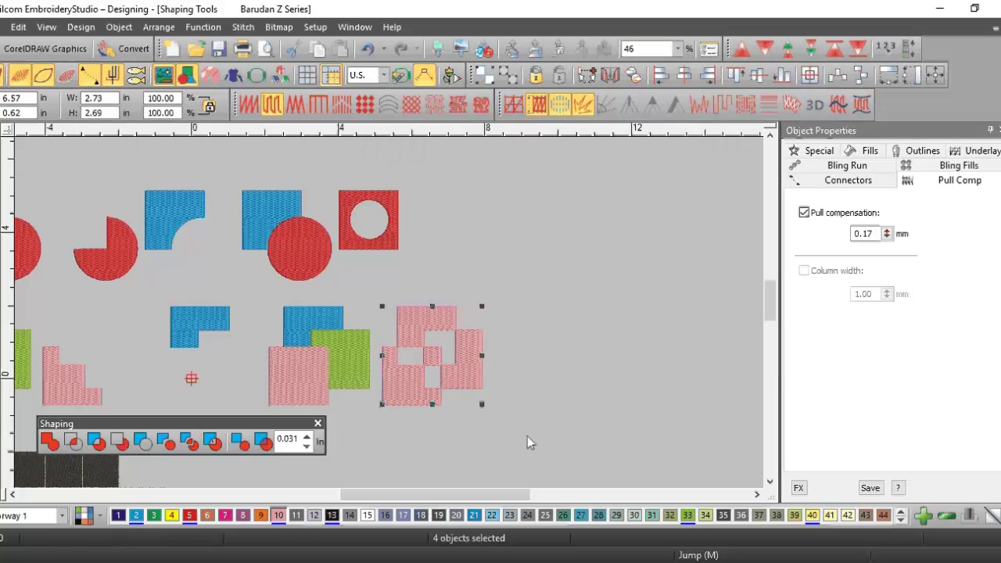
left_click(528, 435)
left_click(468, 379)
left_click(427, 327)
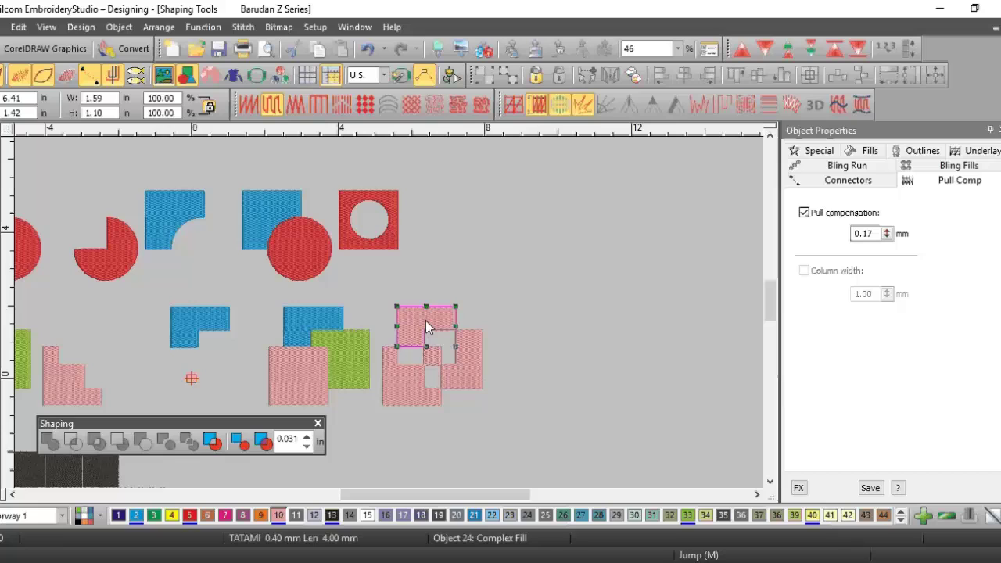
left_click(426, 358)
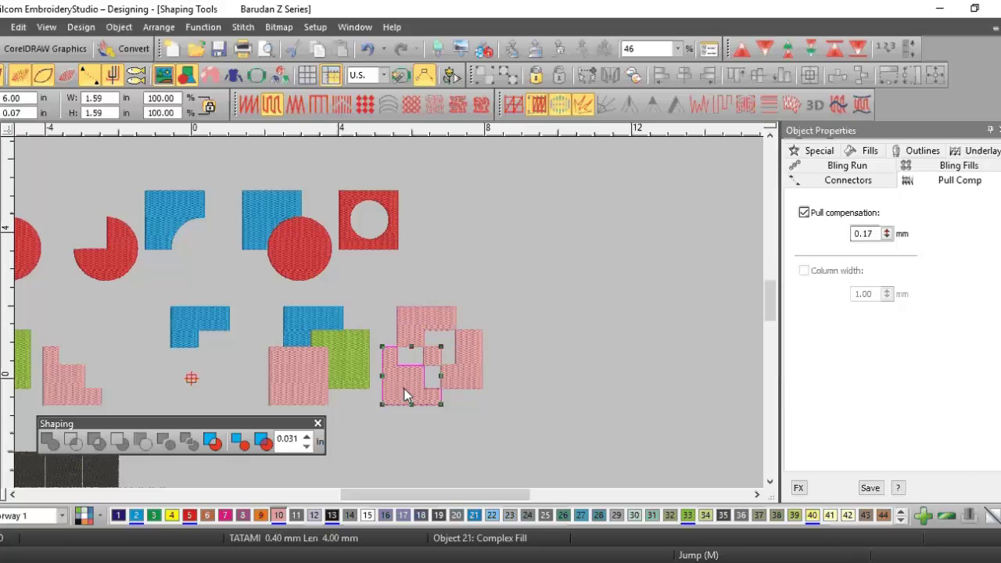
left_click(429, 426)
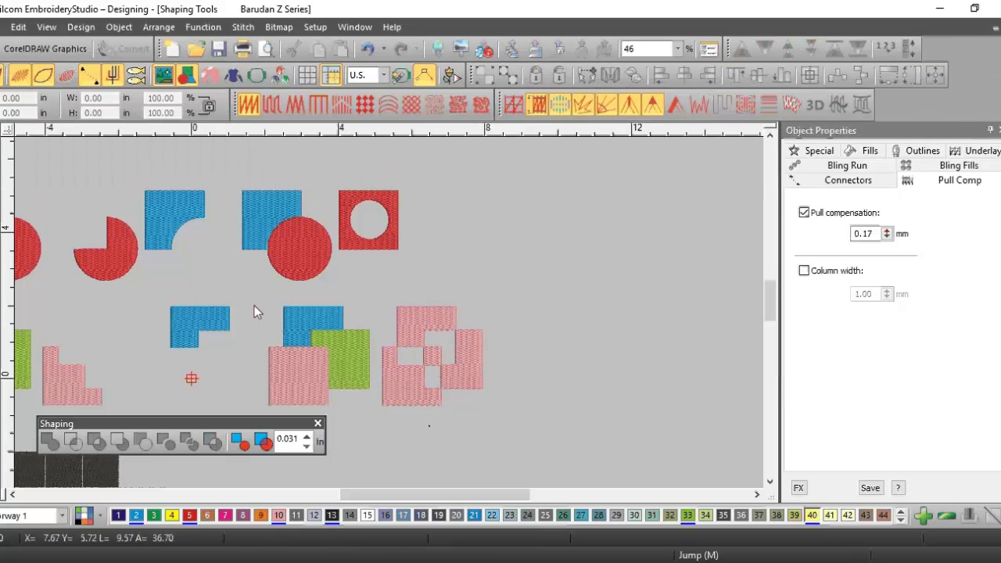
Divide the middle blue, green and pink squares into separate pieces where they overlap
left_click_drag(255, 298, 388, 438)
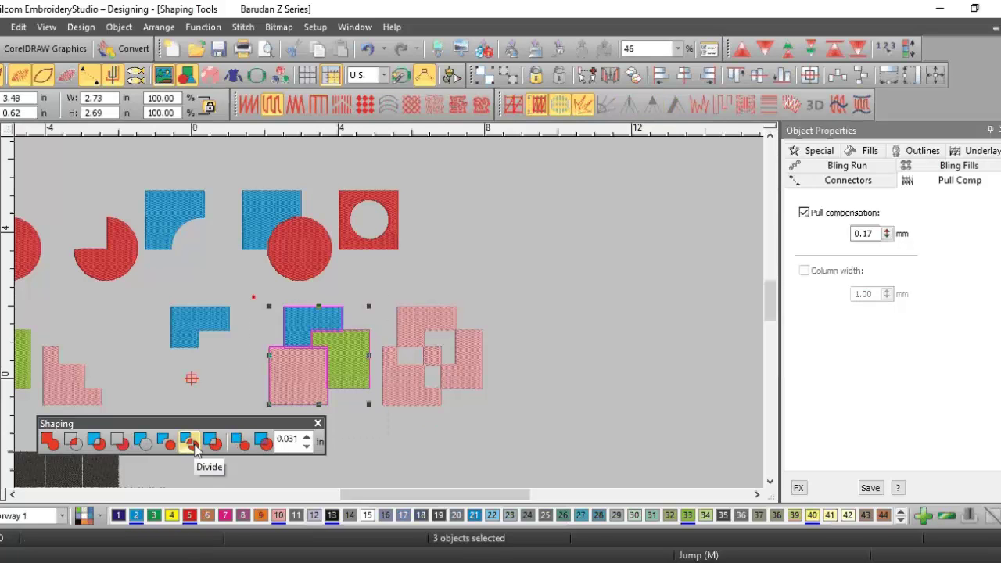
left_click(212, 442)
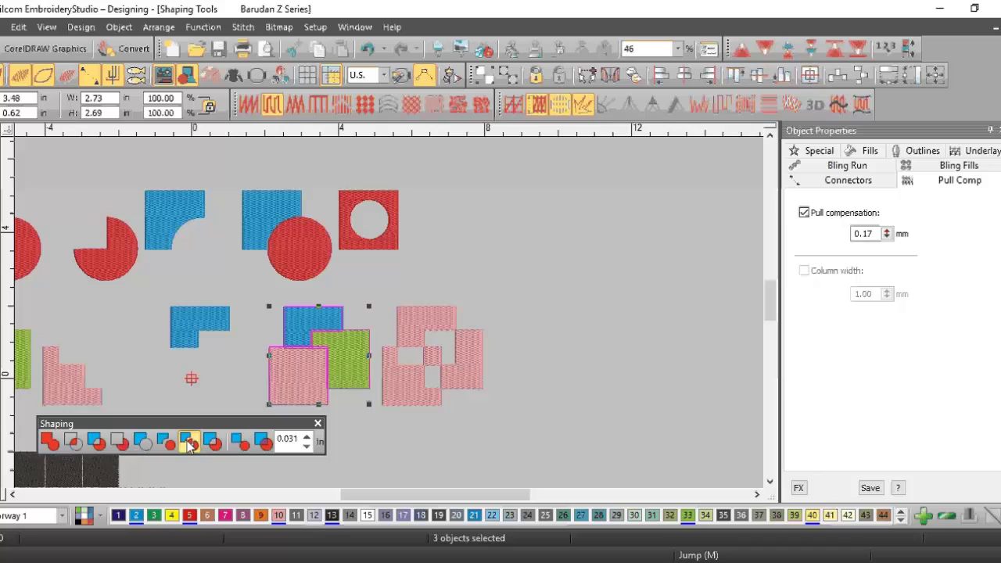
left_click(237, 347)
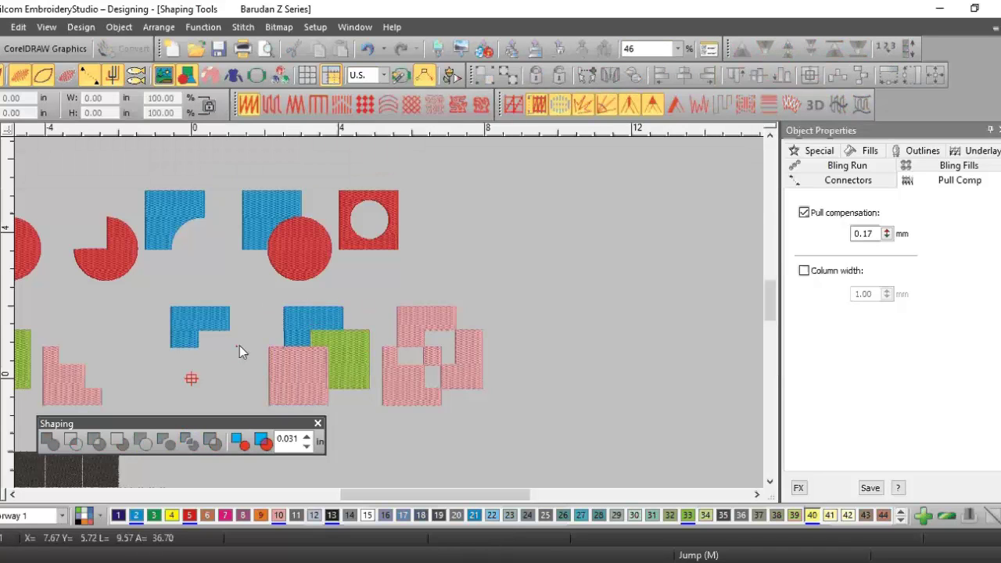
scroll(318, 356, "up", 4)
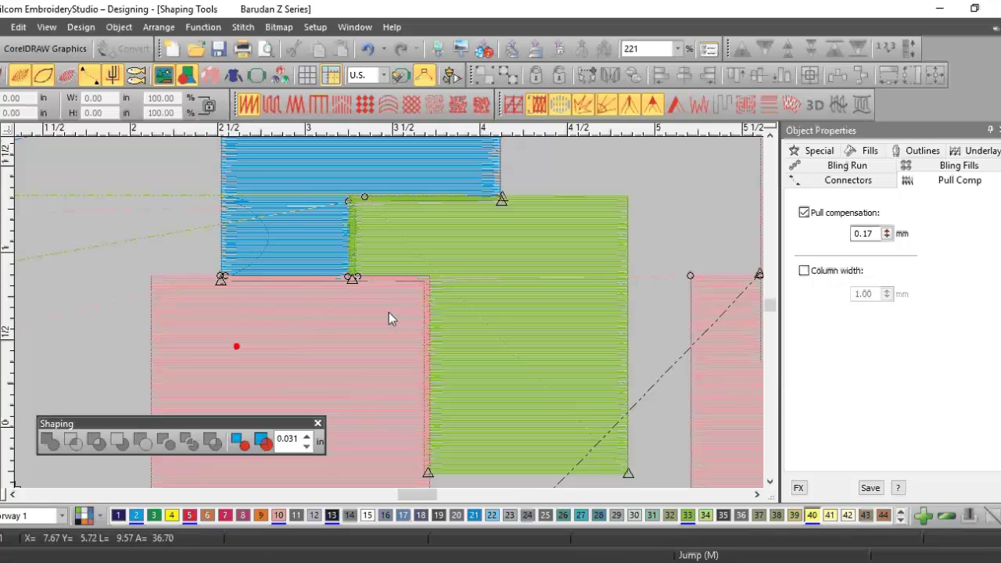
scroll(370, 305, "down", 1)
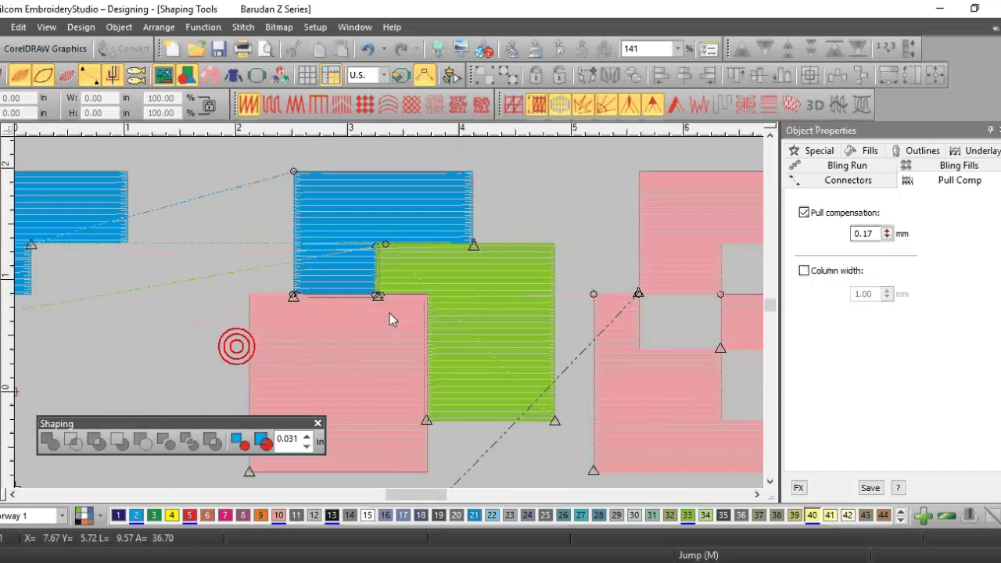
scroll(390, 313, "down", 1)
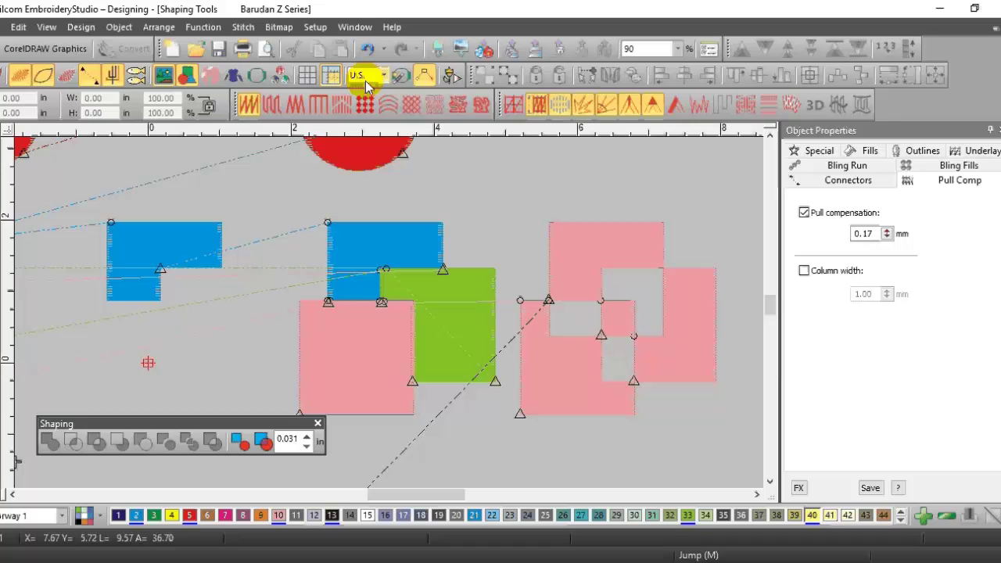
Undo that split and divide the three overlapping squares again
left_click(368, 52)
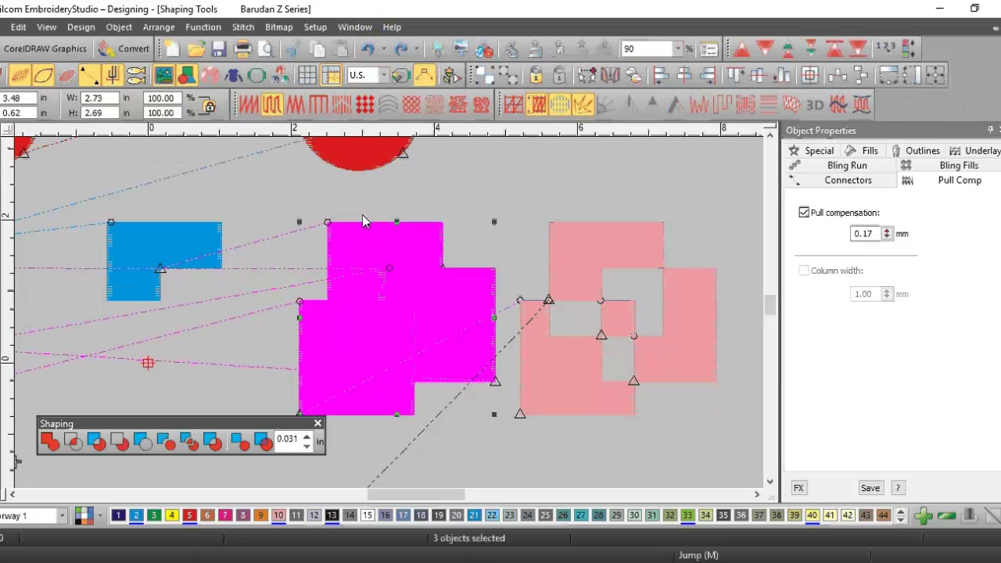
left_click(190, 443)
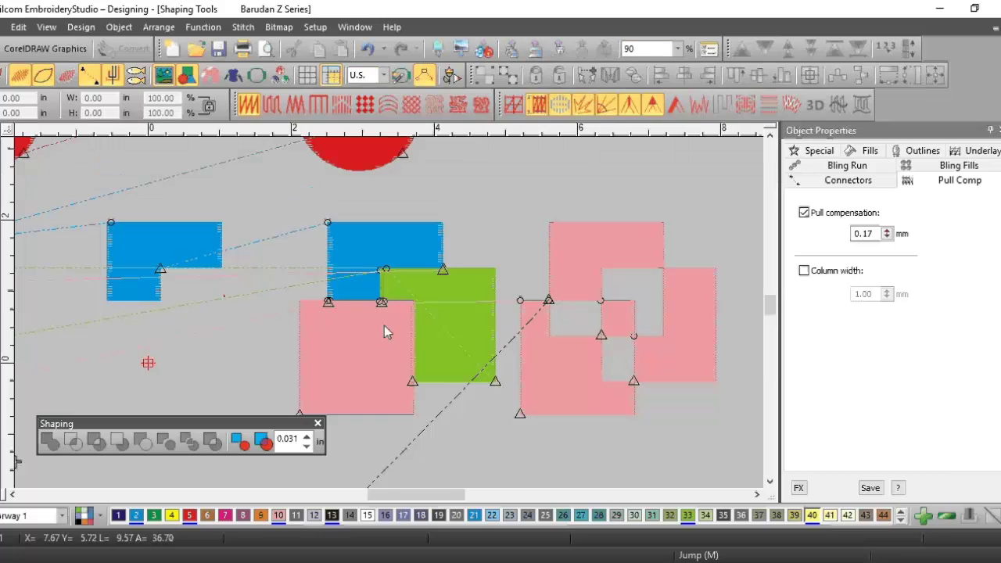
scroll(385, 326, "up", 4)
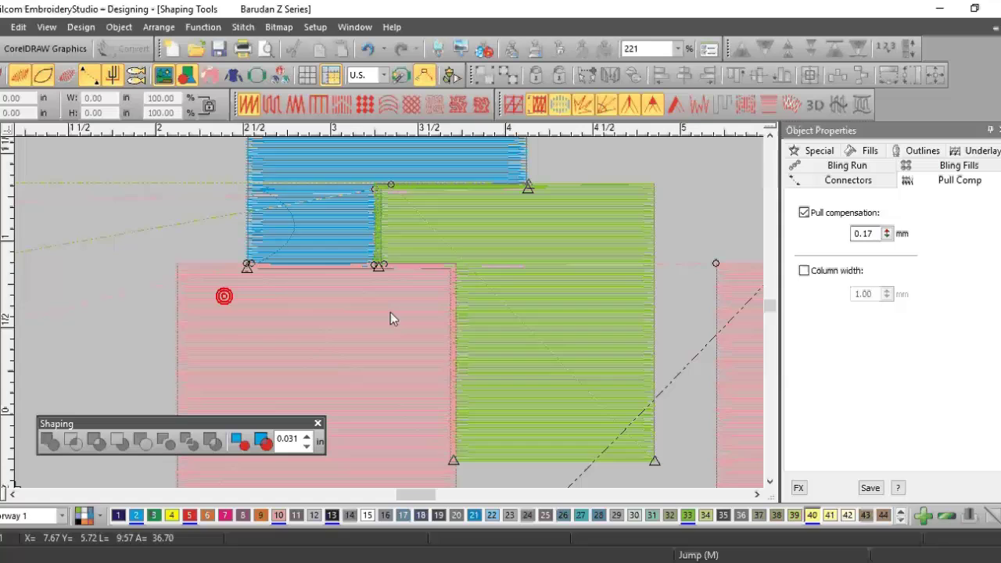
scroll(391, 314, "down", 5)
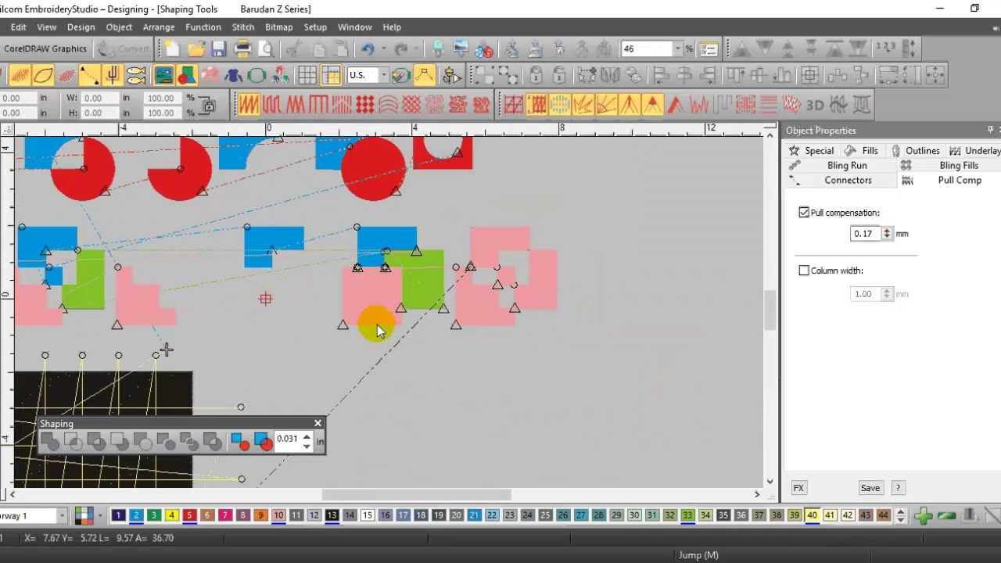
Select the dark grid rectangle
scroll(372, 329, "down", 2)
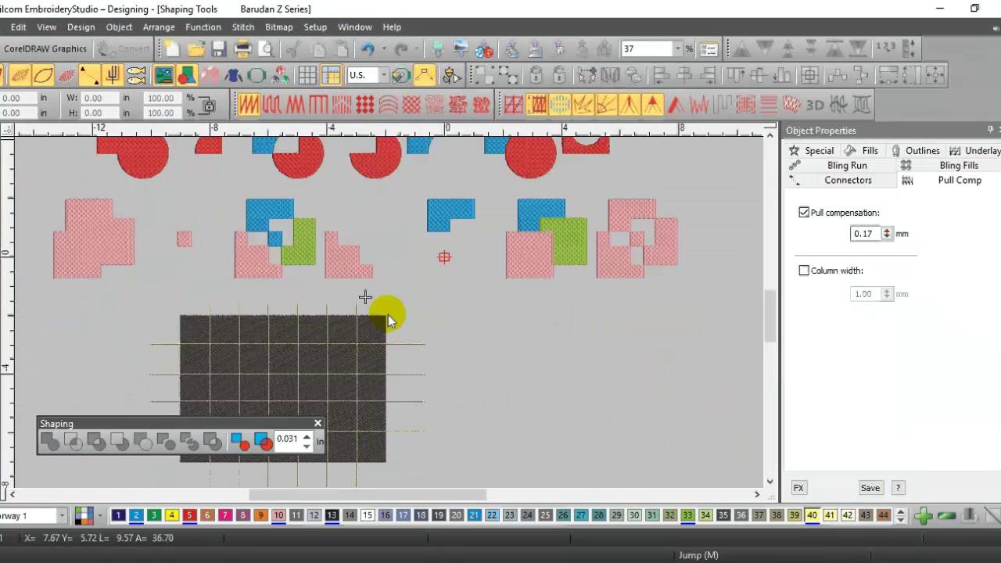
scroll(390, 313, "up", 2)
scroll(390, 313, "up", 1)
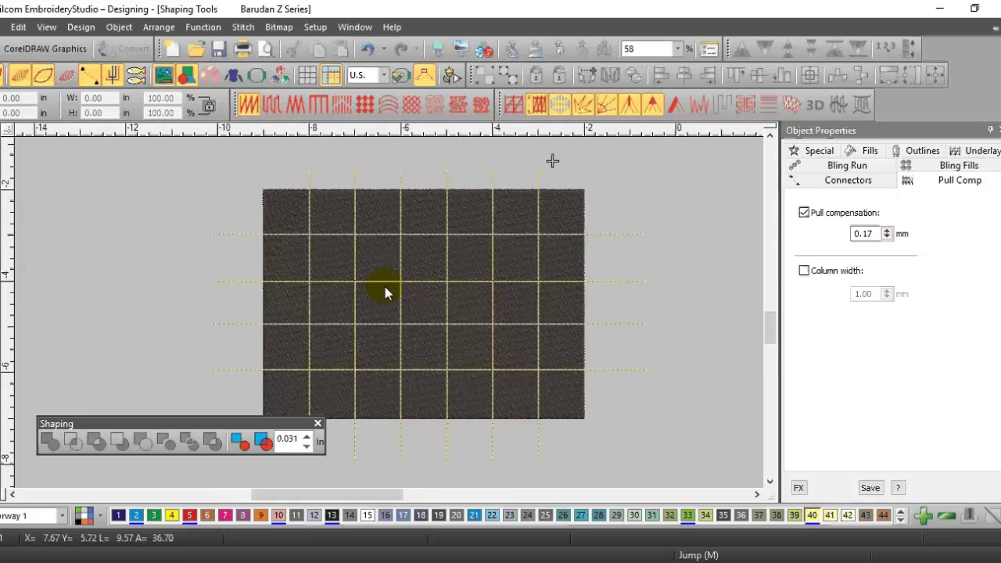
left_click(286, 201)
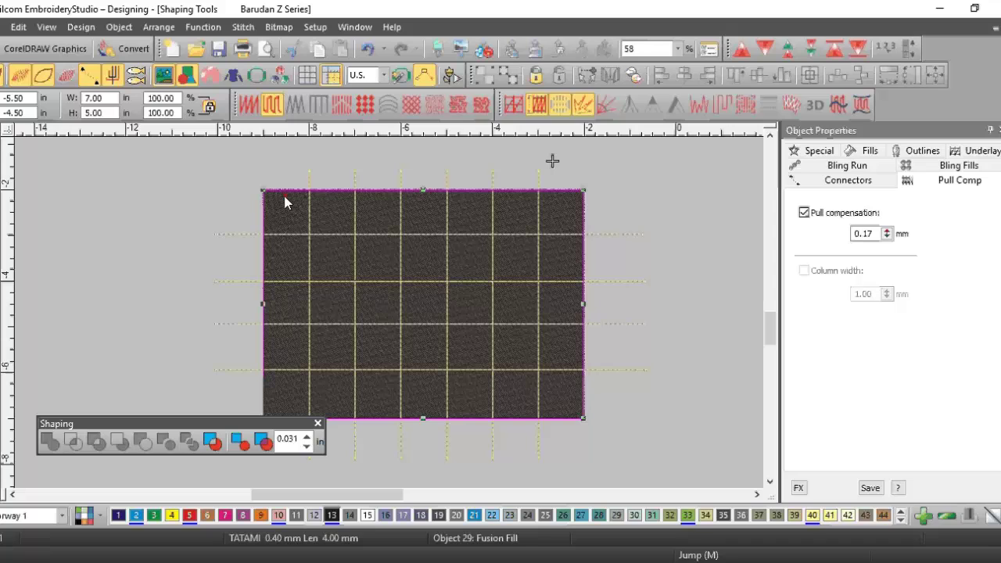
left_click(285, 196)
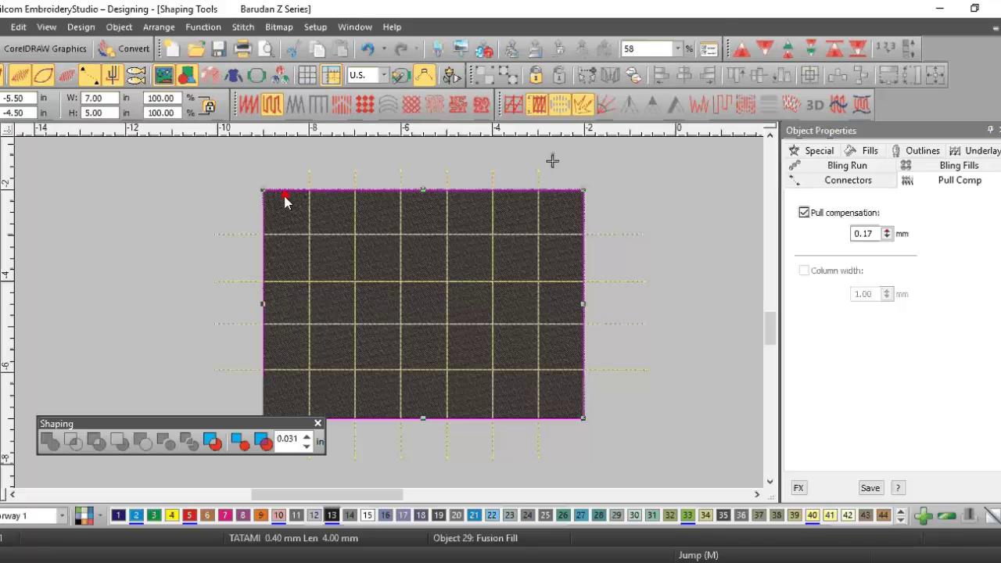
left_click(285, 195)
Marquee-select the rectangle with all its grid lines and divide it into cells
left_click(224, 165)
left_click_drag(183, 162, 583, 433)
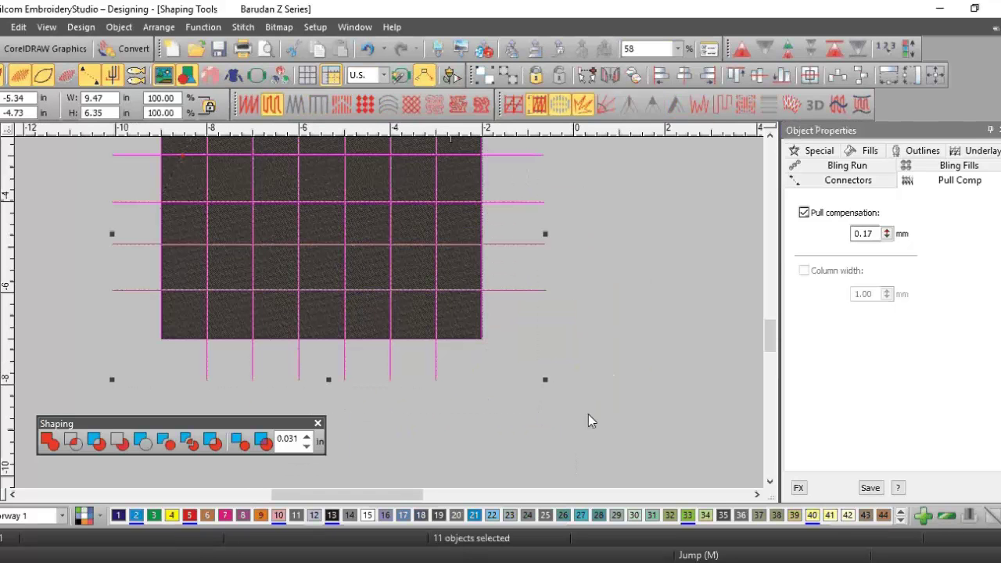
left_click(769, 137)
left_click(770, 137)
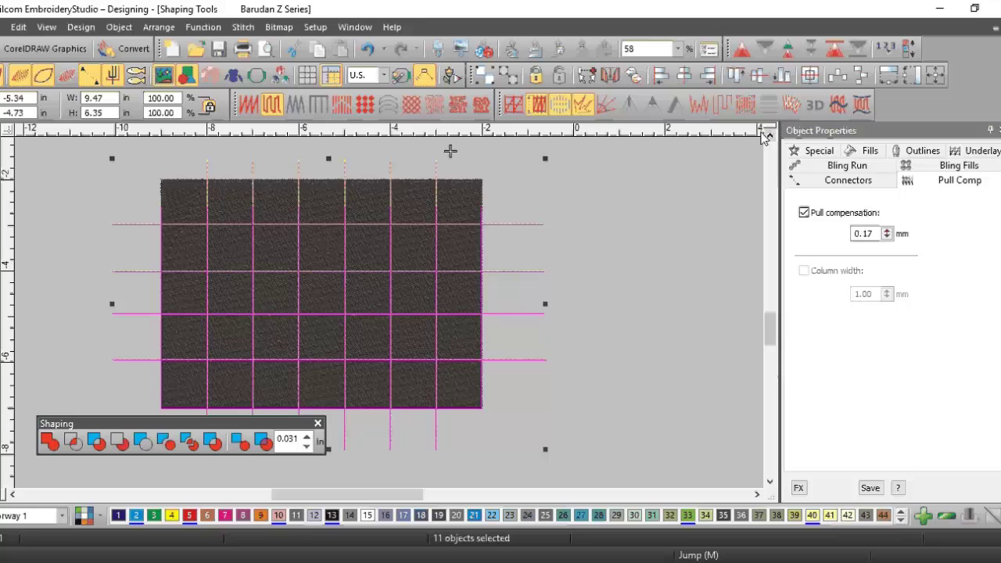
left_click(190, 443)
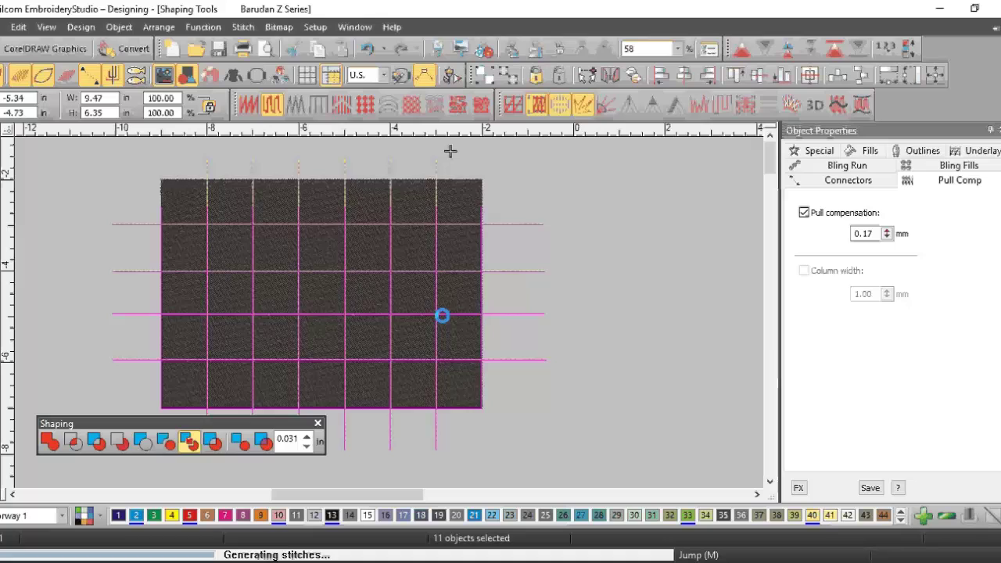
Select the 10 alternating cells in the top three rows of the grid
left_click(235, 208)
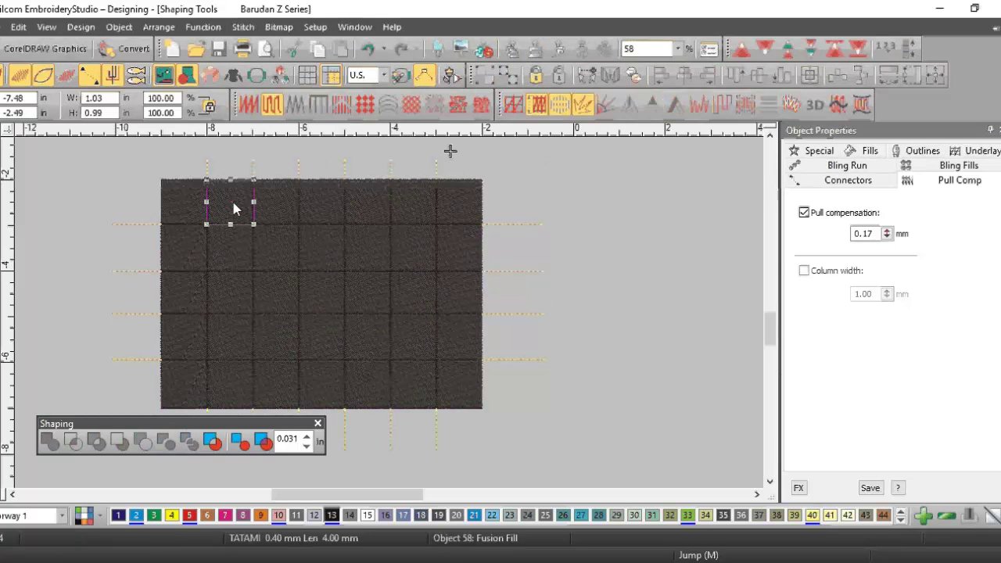
left_click(326, 201, "ctrl")
left_click(416, 208, "ctrl")
left_click(447, 239, "ctrl")
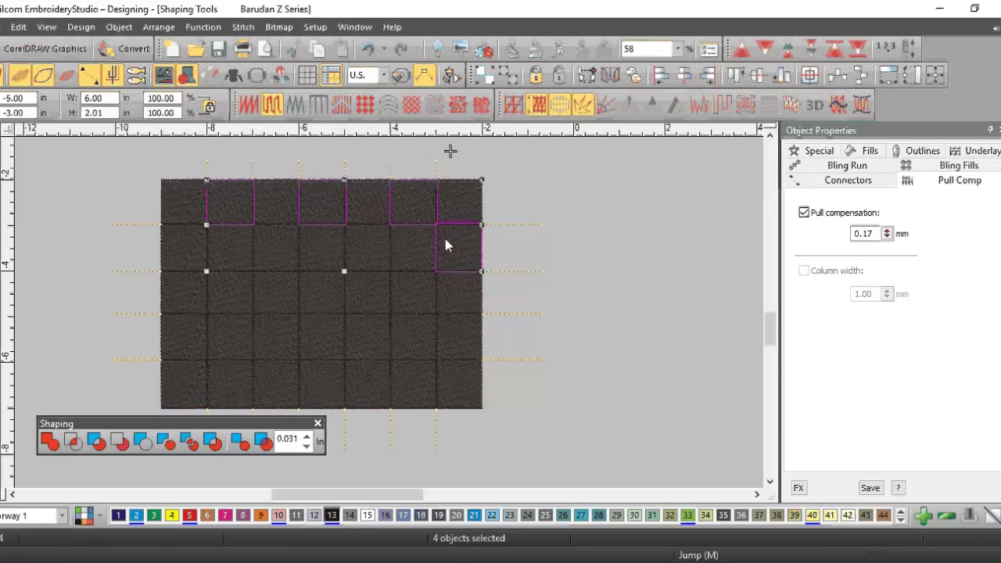
left_click(367, 238, "ctrl")
left_click(267, 240, "ctrl")
left_click(177, 236, "ctrl")
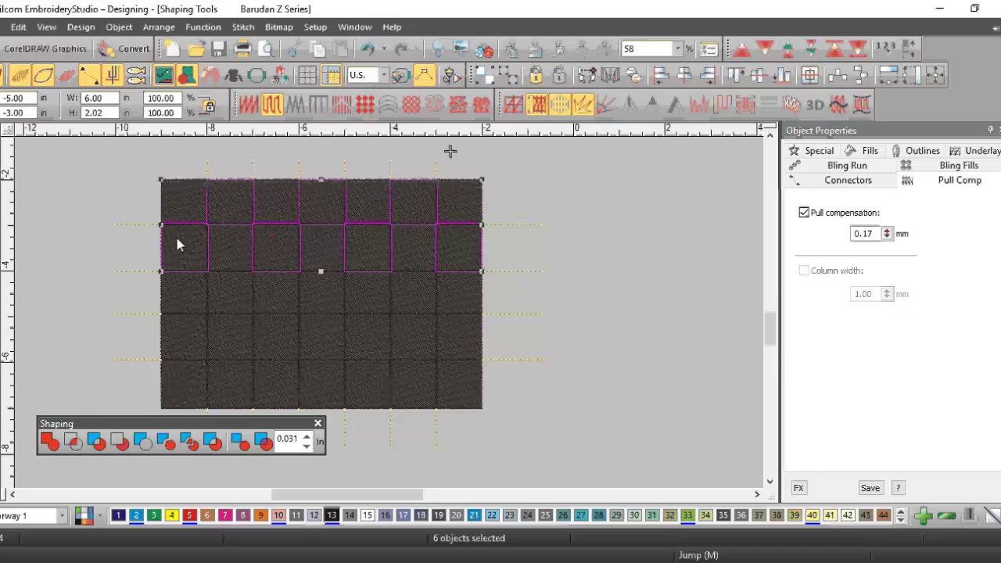
left_click(246, 298, "ctrl")
left_click(331, 297, "ctrl")
left_click(407, 291, "ctrl")
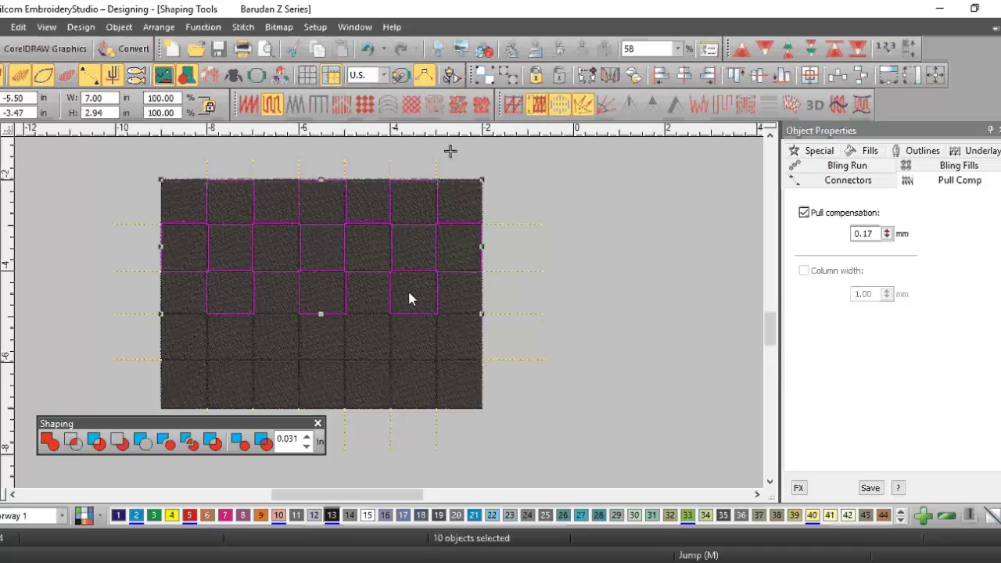
Add the alternating cells of the last two rows and colour all 17 cells white (colour 15)
left_click(469, 347, "ctrl")
left_click(373, 341, "ctrl")
left_click(277, 332, "ctrl")
left_click(184, 329, "ctrl")
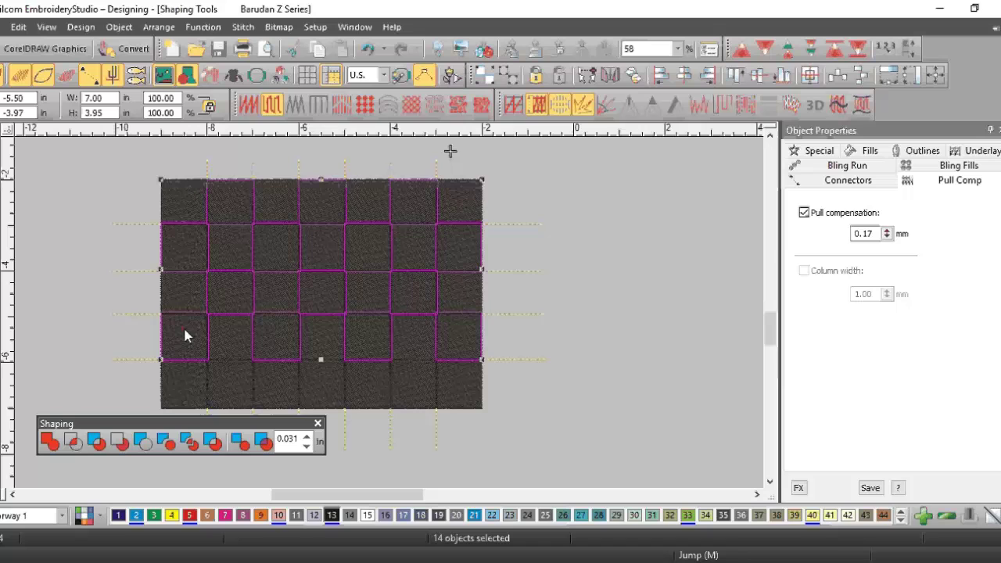
left_click(235, 376, "ctrl")
left_click(330, 374, "ctrl")
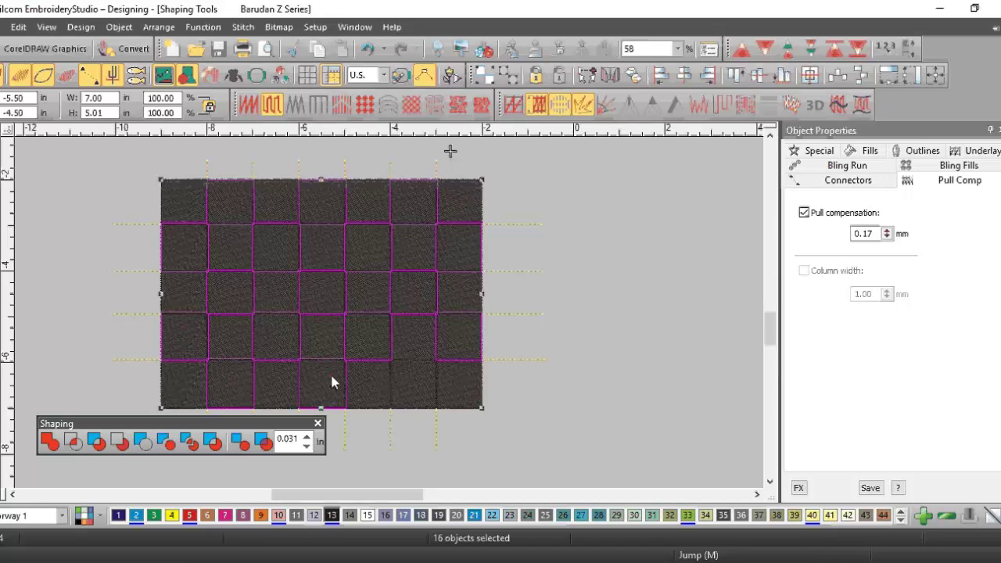
left_click(419, 376, "ctrl")
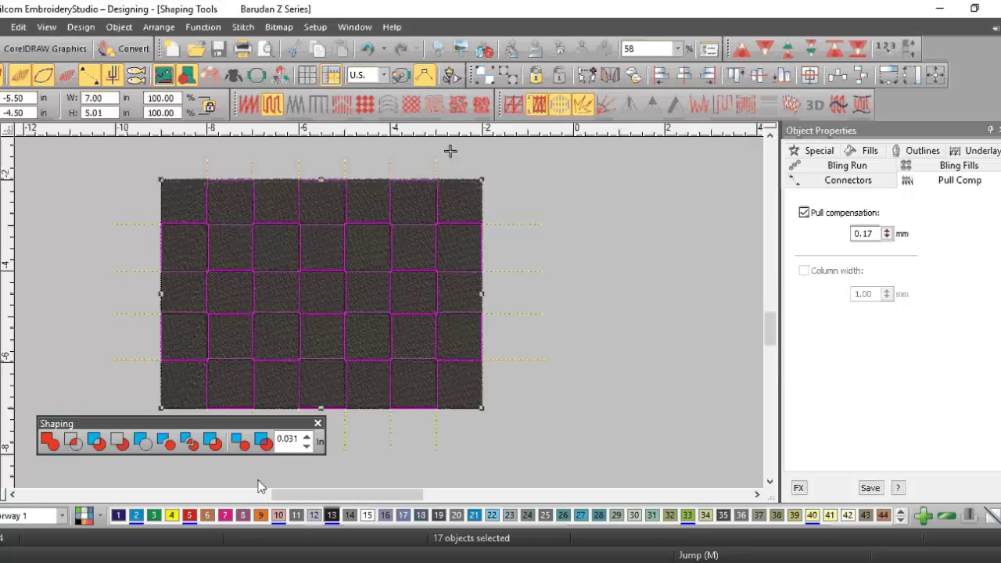
left_click(366, 515)
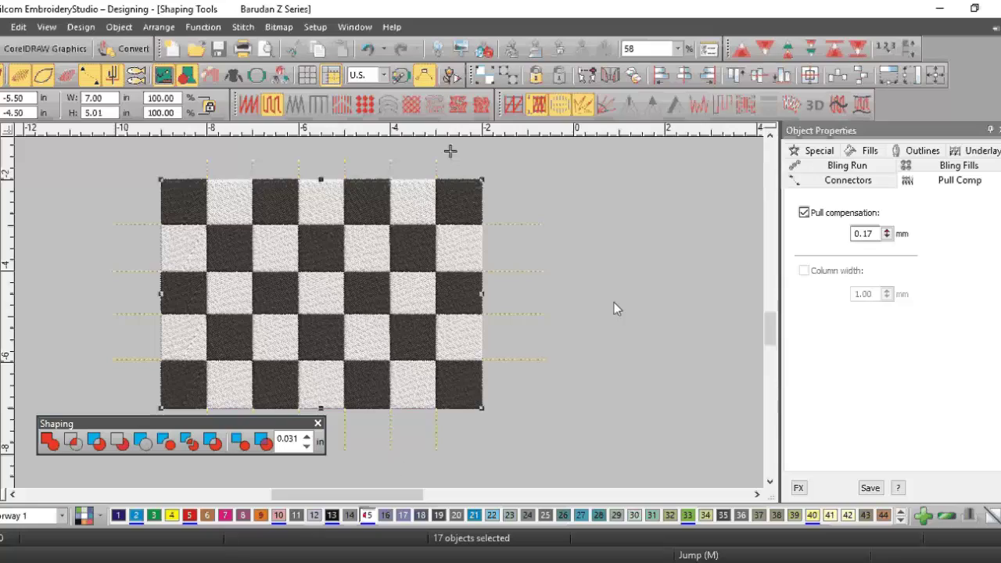
key("h")
scroll(391, 318, "up", 2)
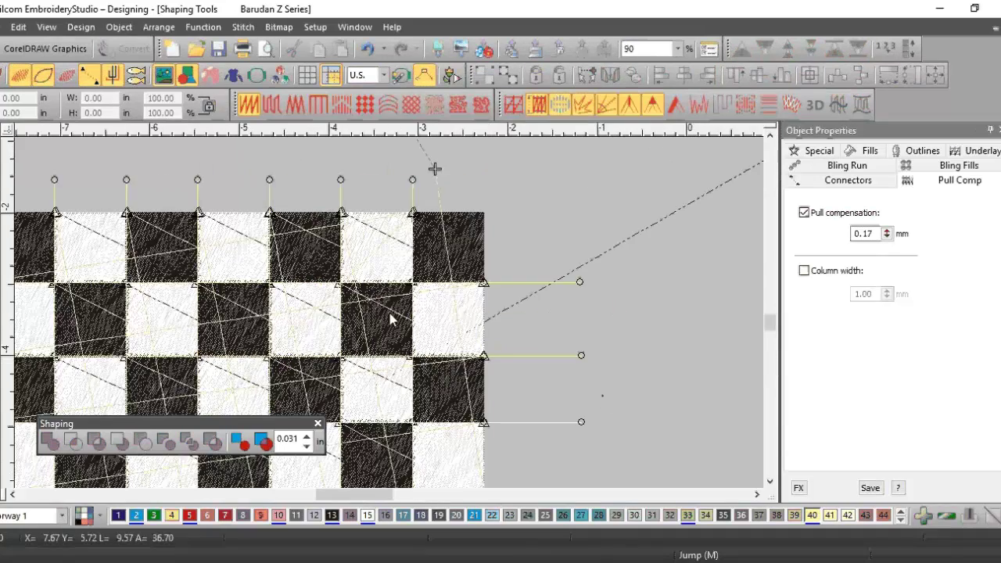
scroll(390, 317, "up", 5)
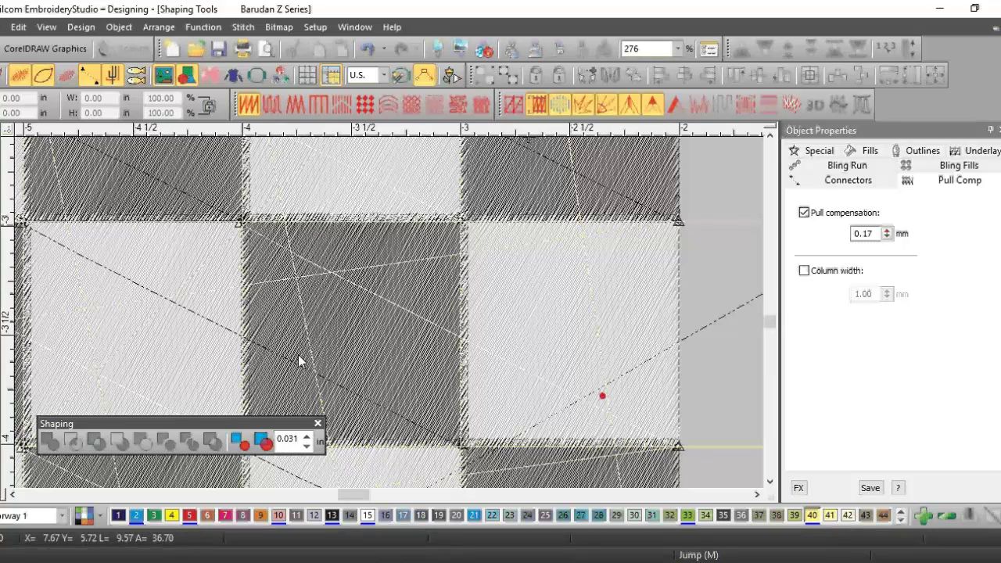
scroll(390, 315, "down", 5)
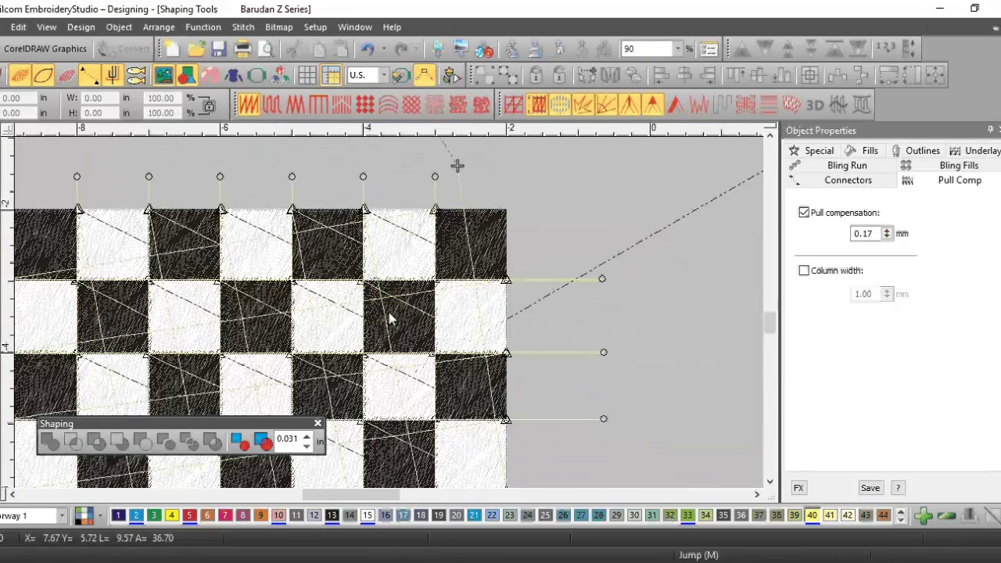
left_click(328, 197)
scroll(393, 360, "down", 1)
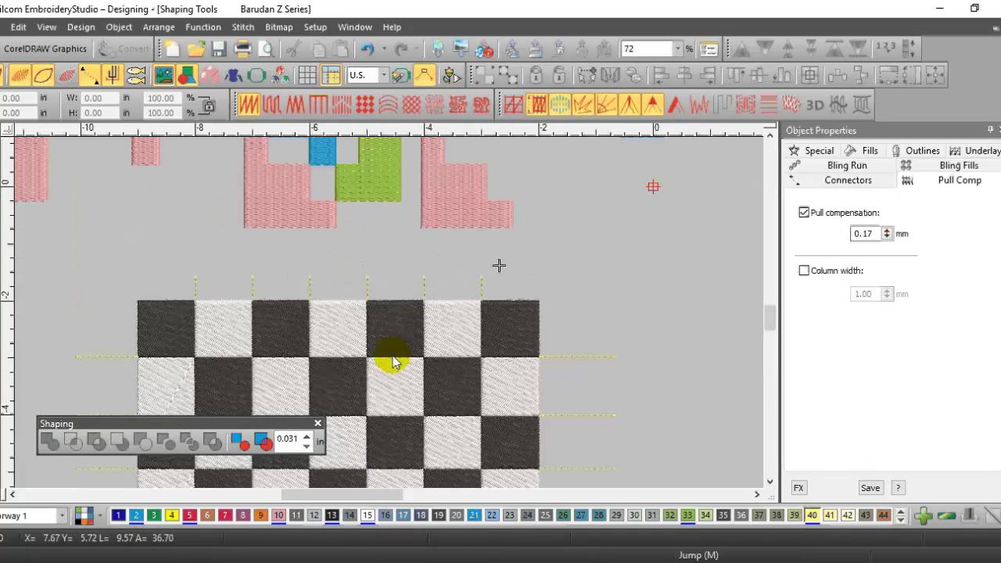
scroll(392, 321, "down", 1)
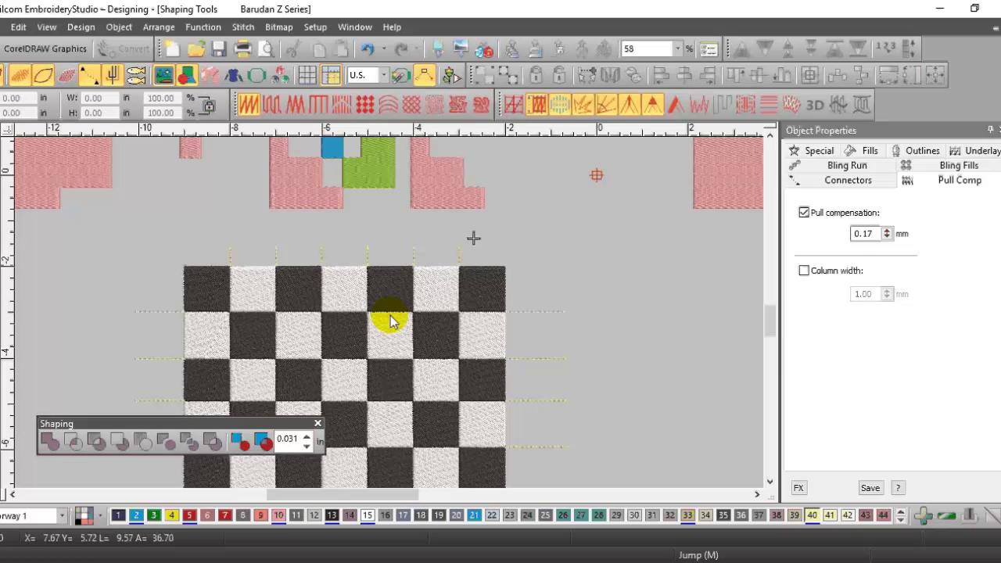